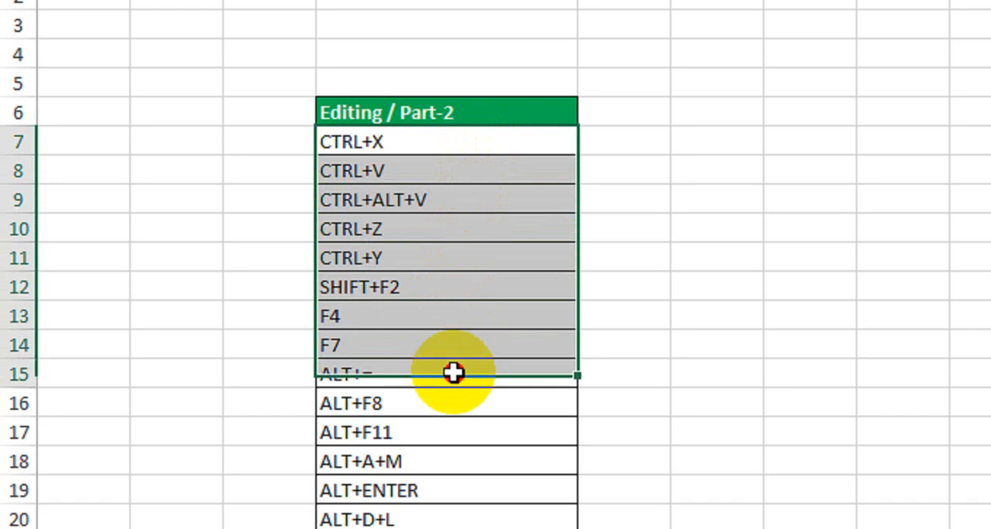
pyautogui.click(495, 83)
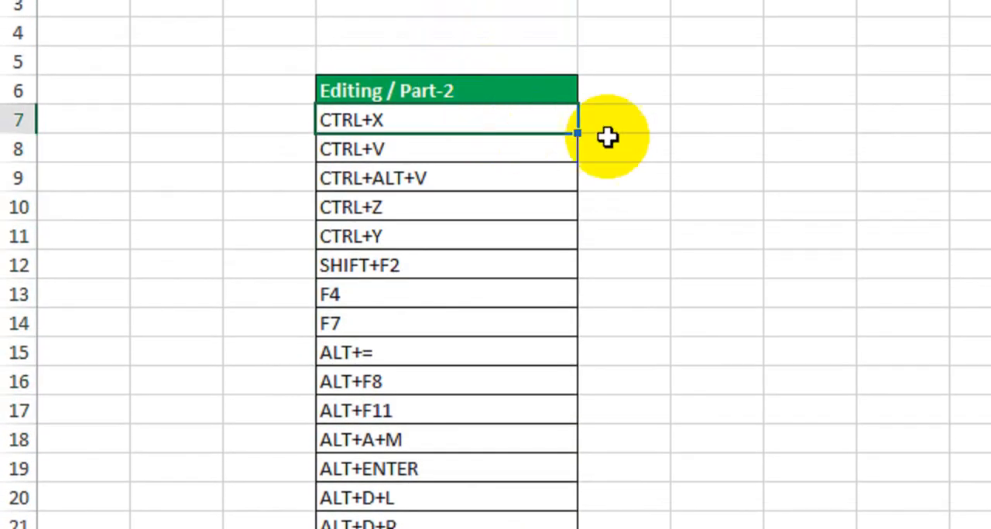
pyautogui.click(615, 110)
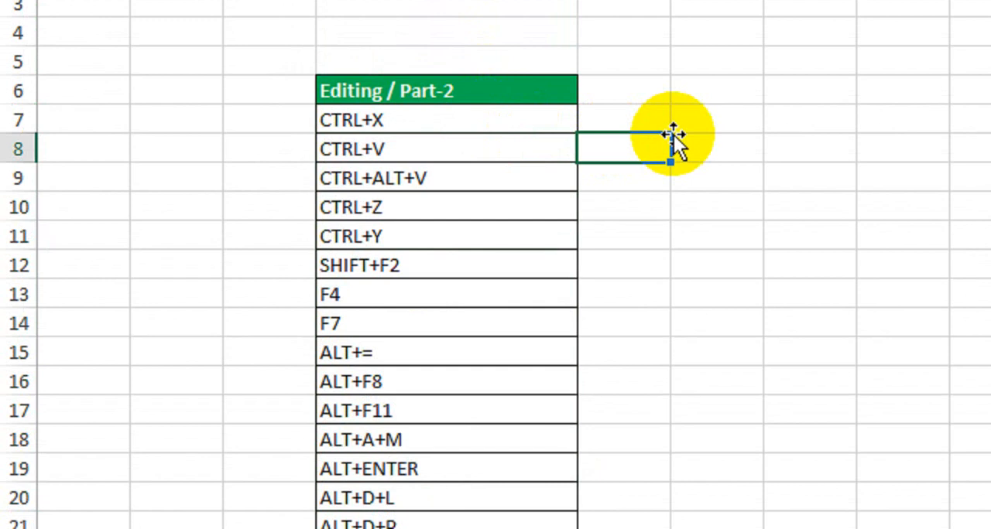
pyautogui.click(426, 118)
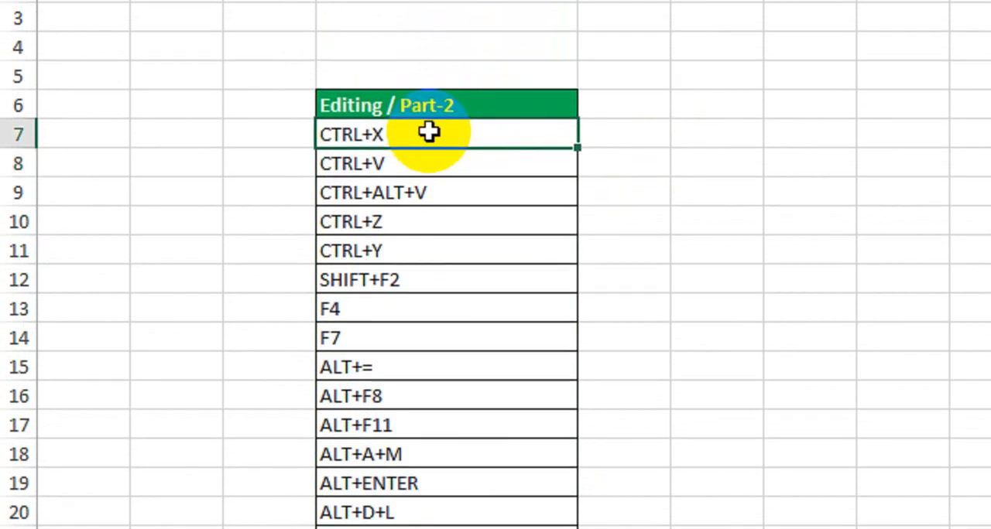
pyautogui.click(432, 150)
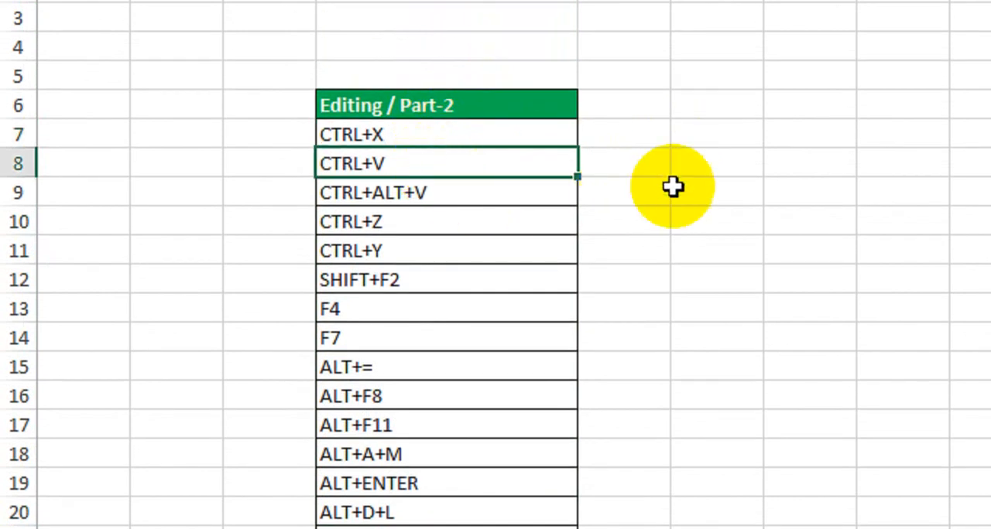
# Step: Enter a sample first name in cell F7, beside the shortcut list
pyautogui.click(719, 144)
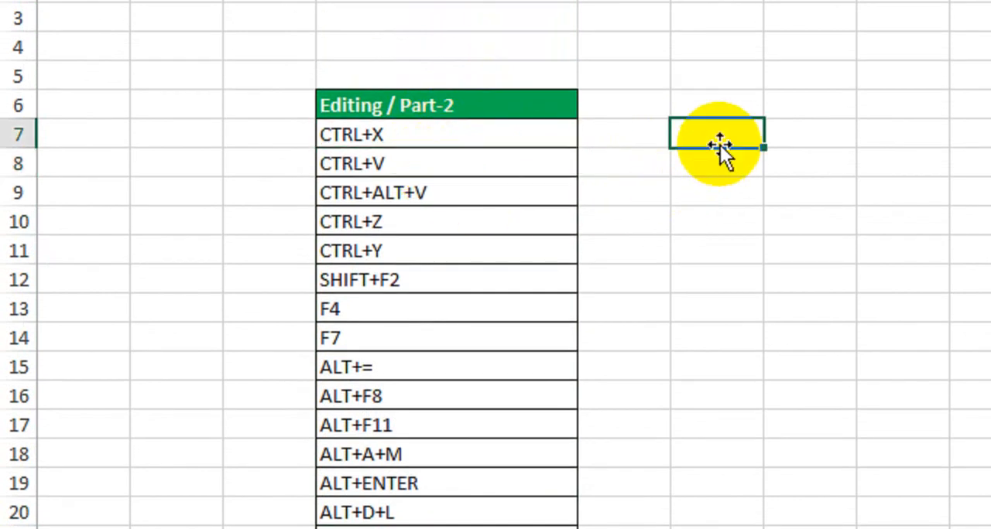
pyautogui.write('Sabir')
pyautogui.press('Return')
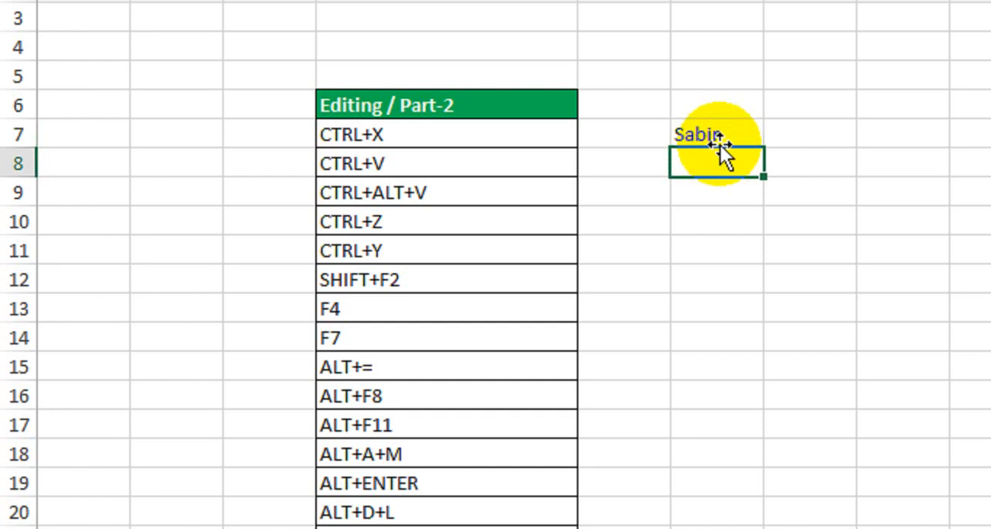
# Step: Cut the name from cell F7 and paste it into cell G10
pyautogui.click(719, 137)
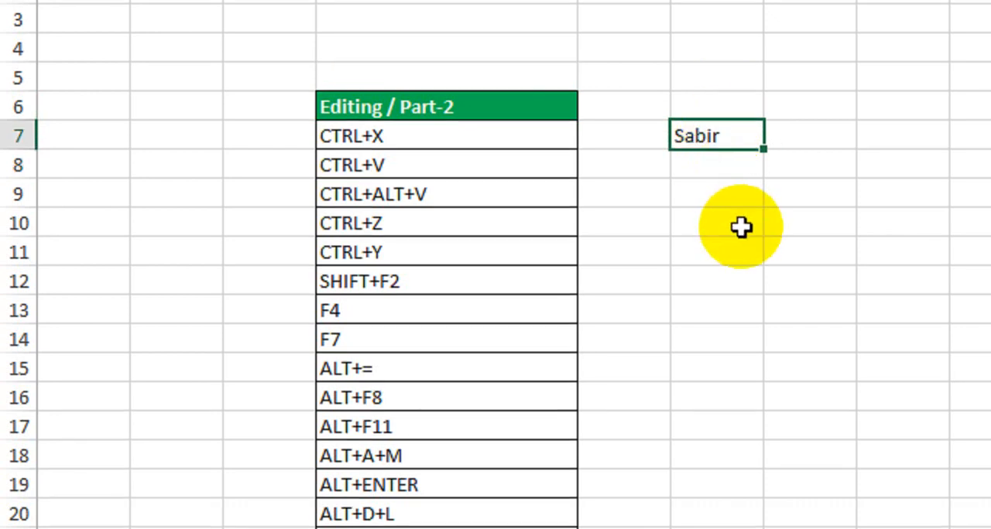
pyautogui.hotkey('ctrl', 'x')
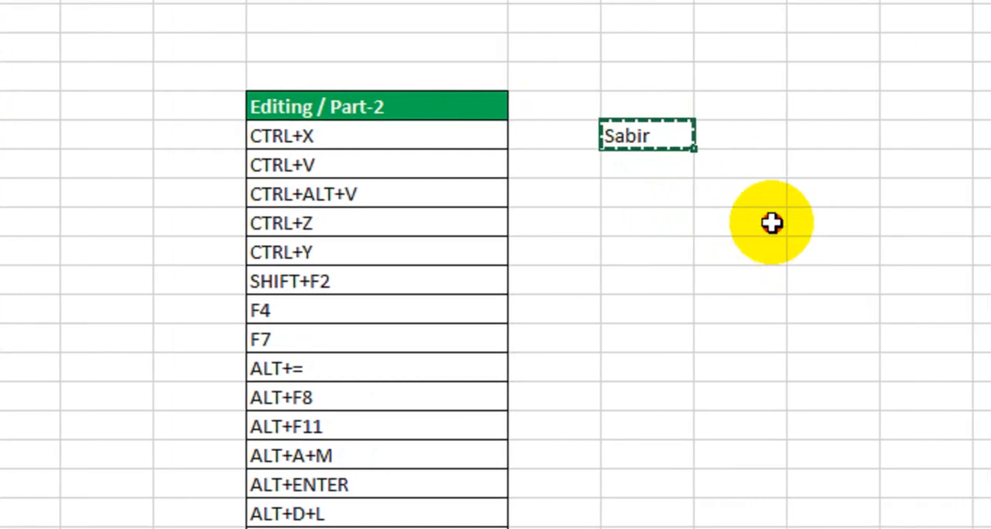
pyautogui.click(844, 223)
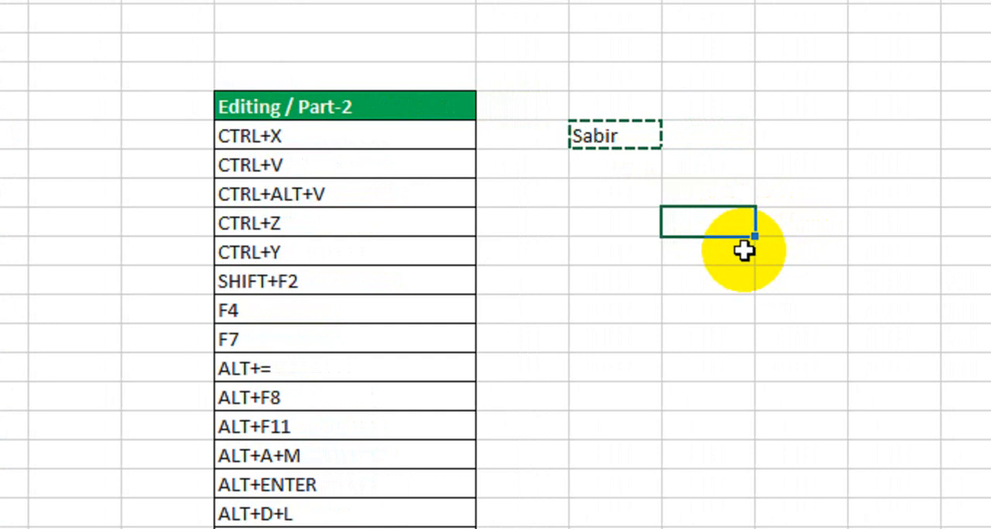
pyautogui.hotkey('ctrl', 'v')
pyautogui.click(612, 143)
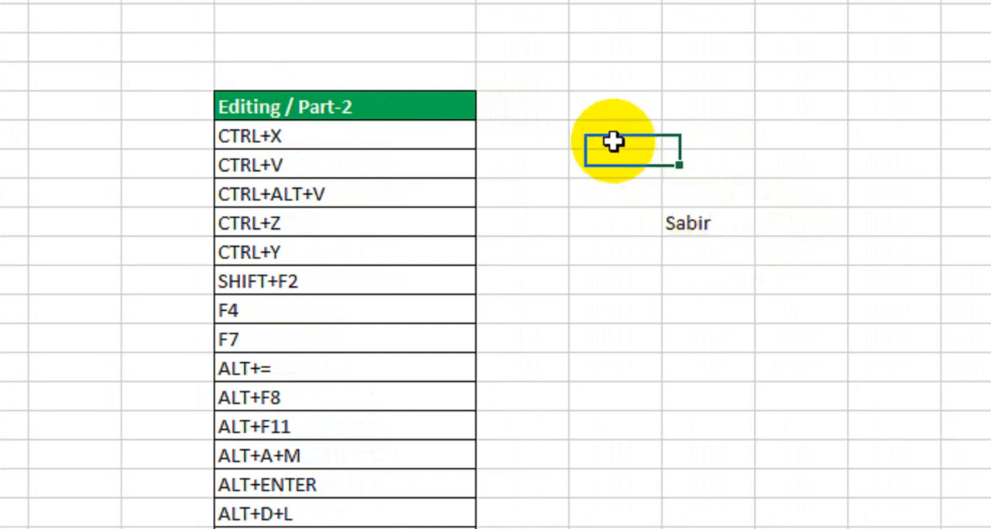
pyautogui.click(690, 223)
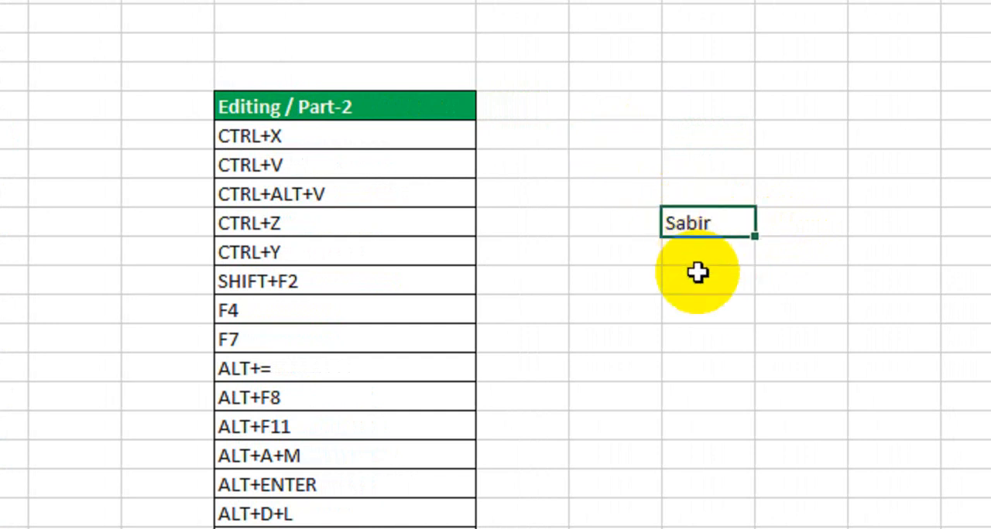
pyautogui.click(442, 197)
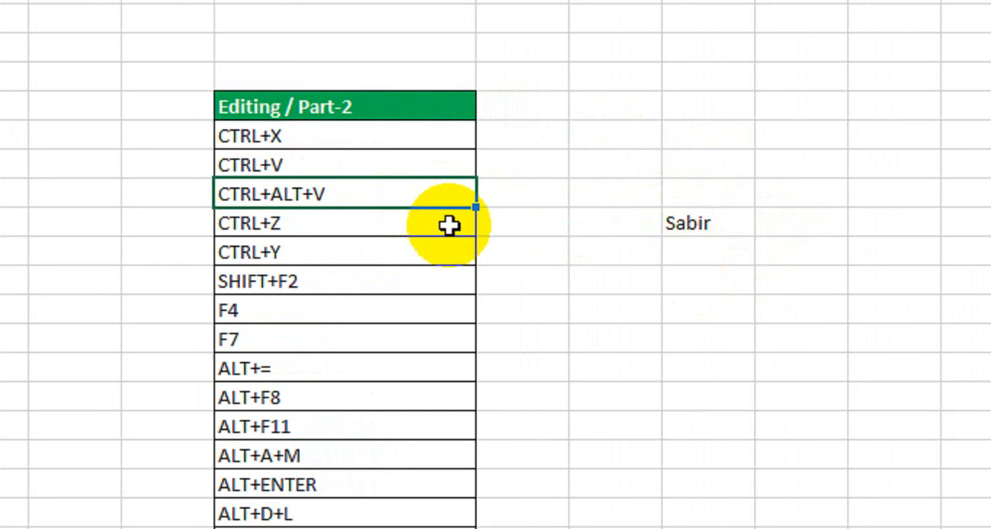
pyautogui.click(686, 223)
pyautogui.click(400, 197)
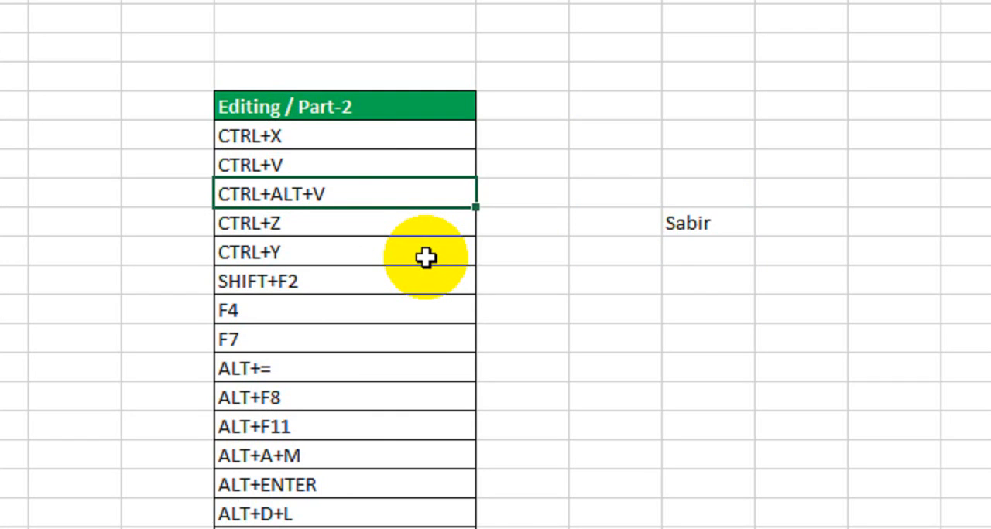
pyautogui.click(496, 304)
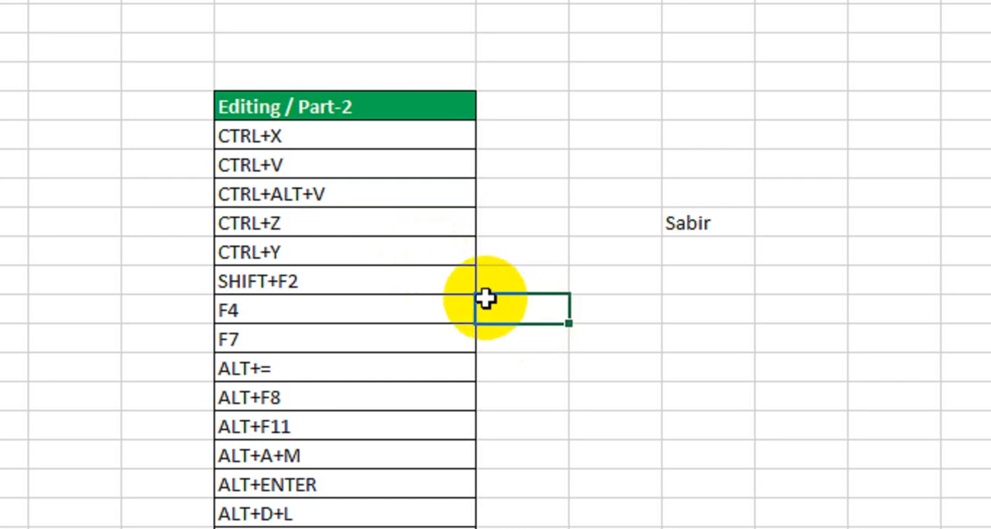
pyautogui.scroll(-1, 416, 420)
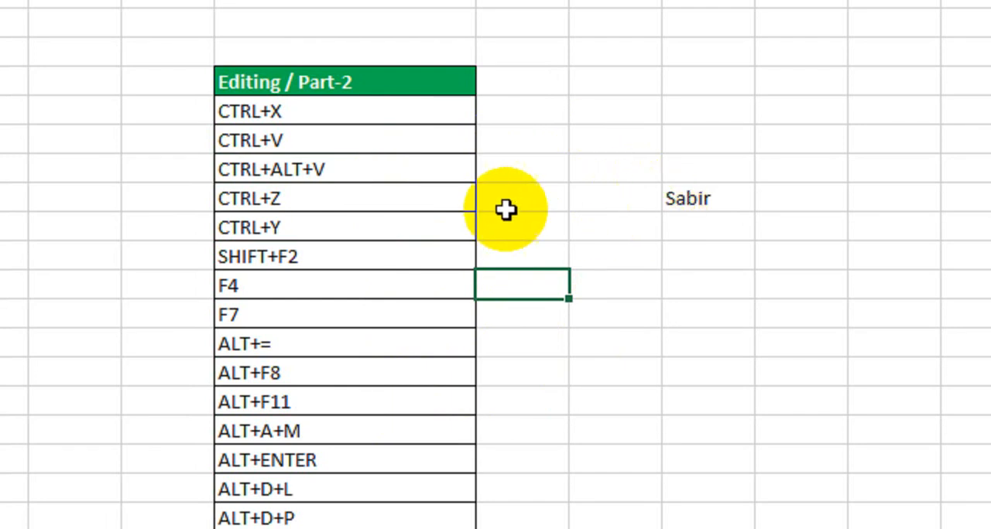
pyautogui.click(404, 173)
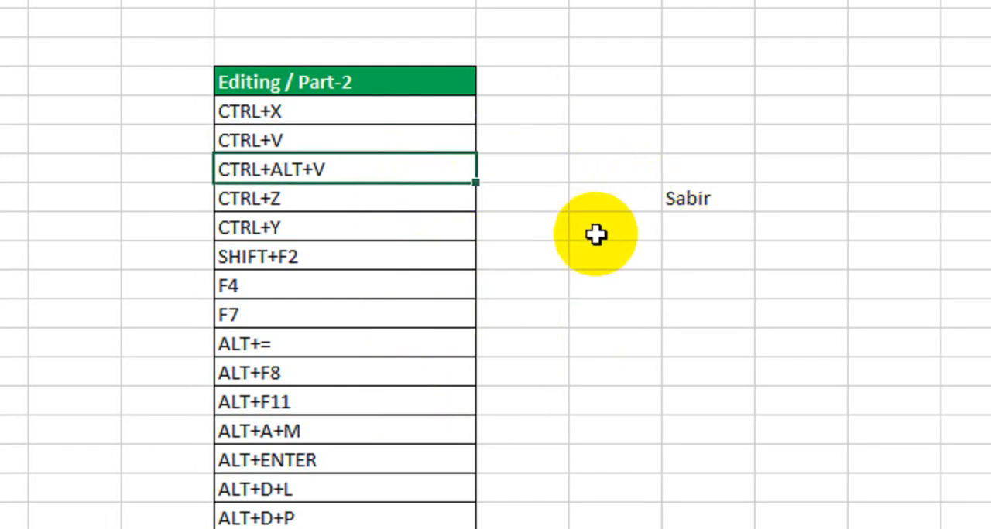
# Step: Cut the name in G10, view the Paste Special options for cell G14, and cancel without pasting
pyautogui.click(695, 201)
pyautogui.hotkey('ctrl', 'x')
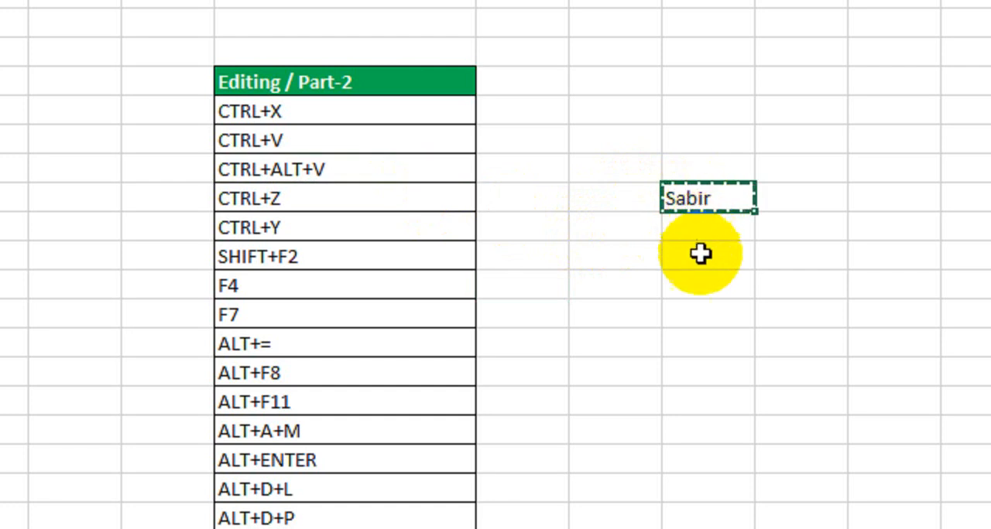
pyautogui.click(708, 307)
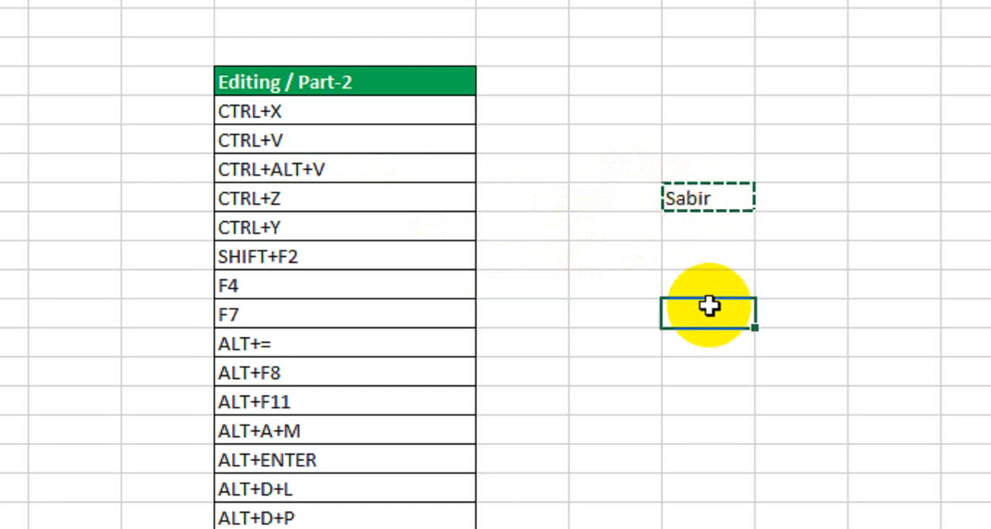
pyautogui.hotkey('ctrl', 'alt', 'v')
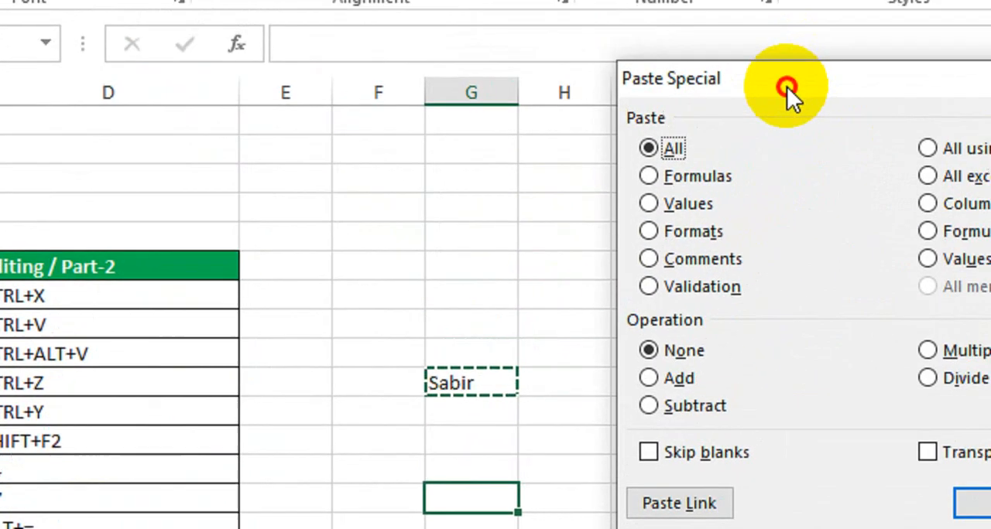
pyautogui.moveTo(789, 89); pyautogui.dragTo(569, 146)
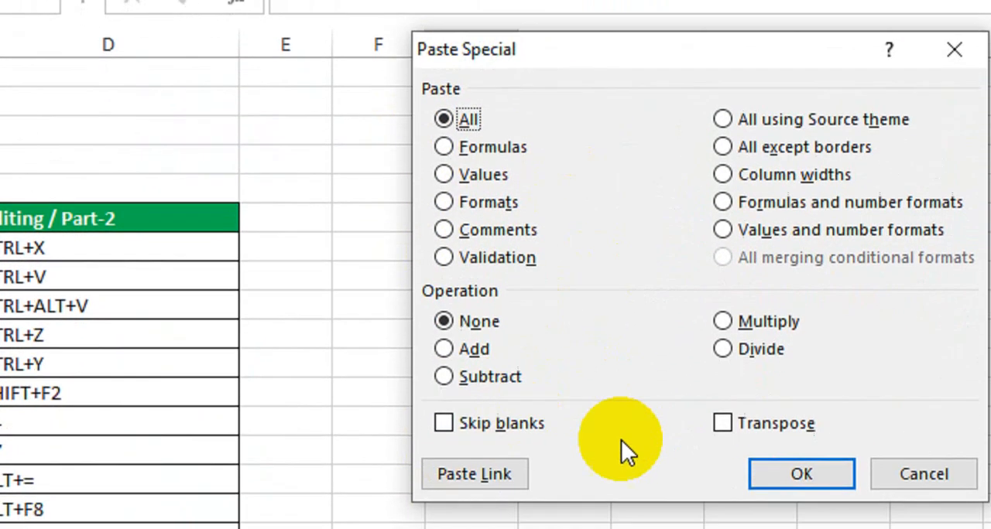
pyautogui.click(884, 528)
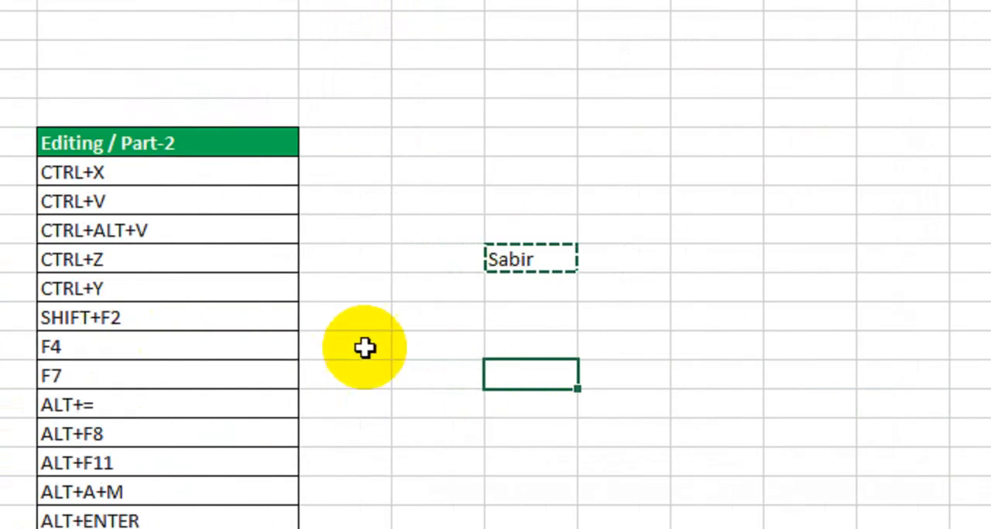
pyautogui.doubleClick(278, 364)
pyautogui.press('Escape')
# Step: Undo the move of the name into G10 and put it back in that cell again
pyautogui.click(208, 258)
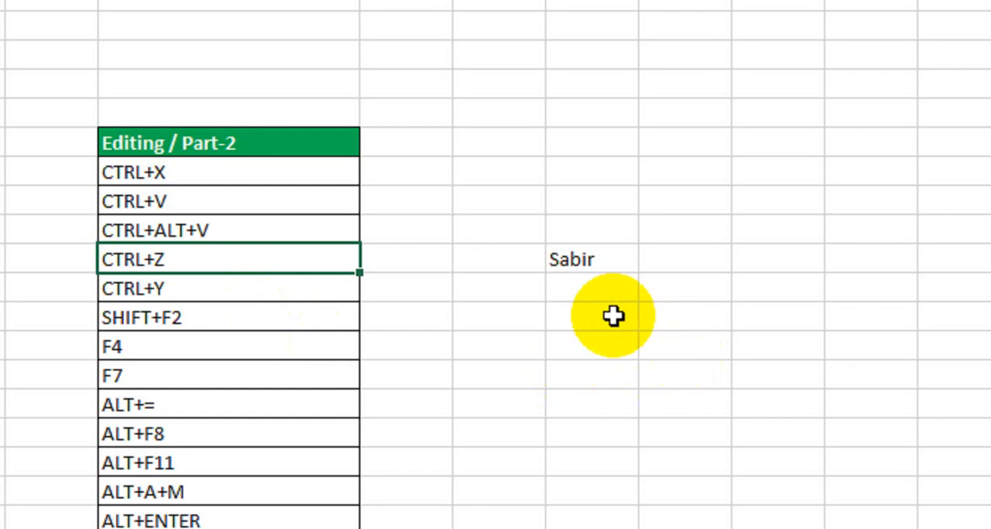
pyautogui.hotkey('ctrl', 'z')
pyautogui.hotkey('ctrl', 'z')
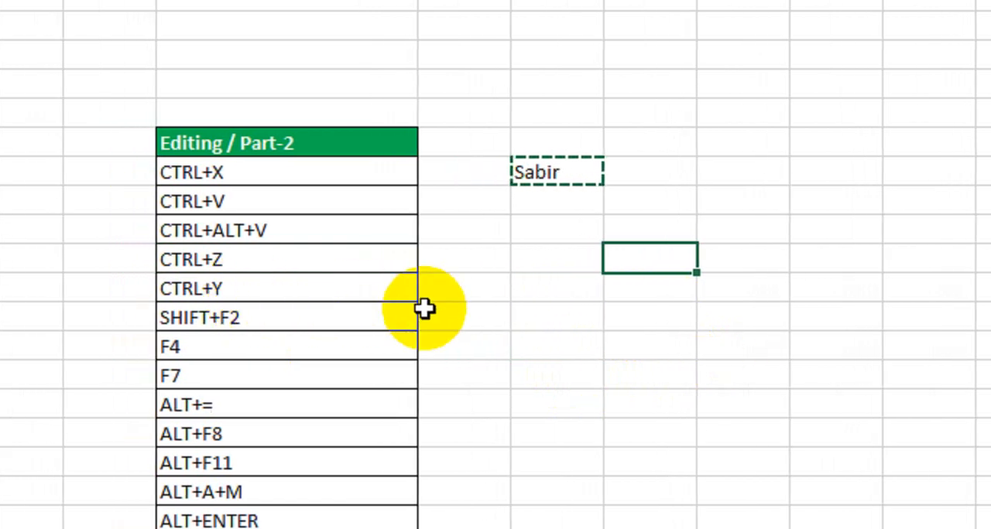
pyautogui.hotkey('ctrl', 'v')
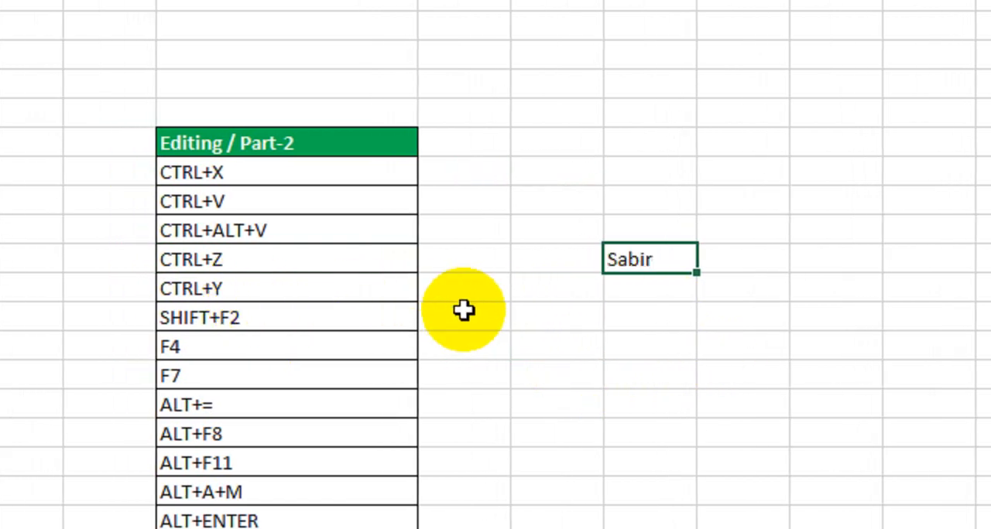
pyautogui.press('Down')
pyautogui.press('Down')
pyautogui.press('Down')
pyautogui.press('Left')
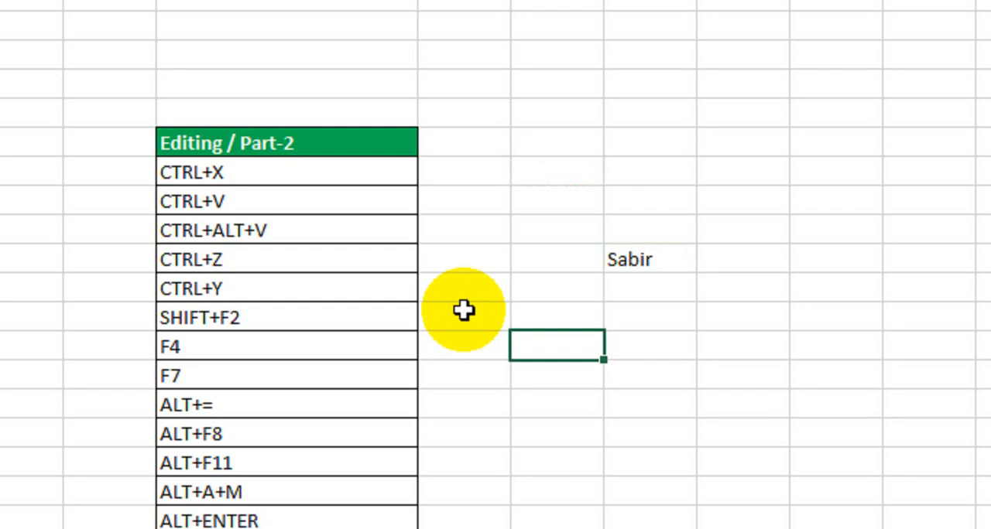
pyautogui.click(329, 343)
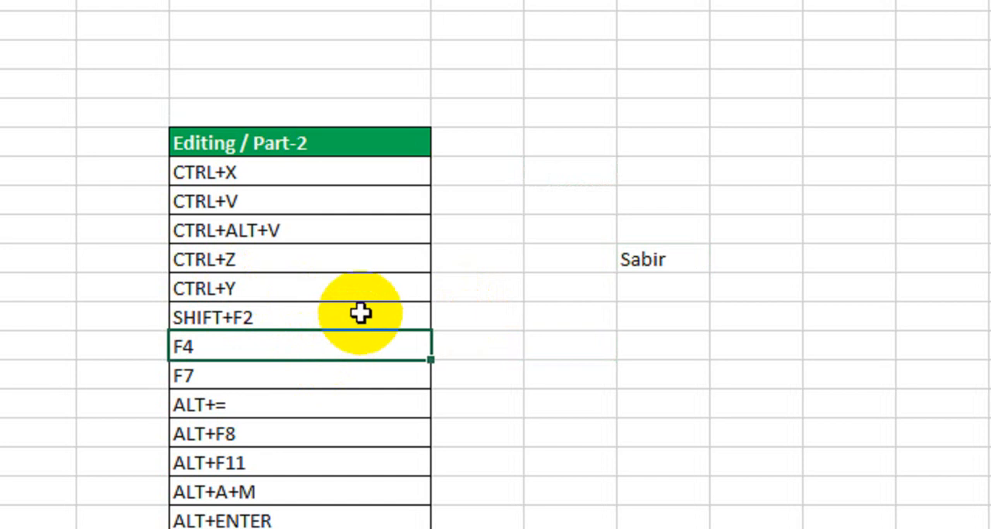
pyautogui.click(360, 312)
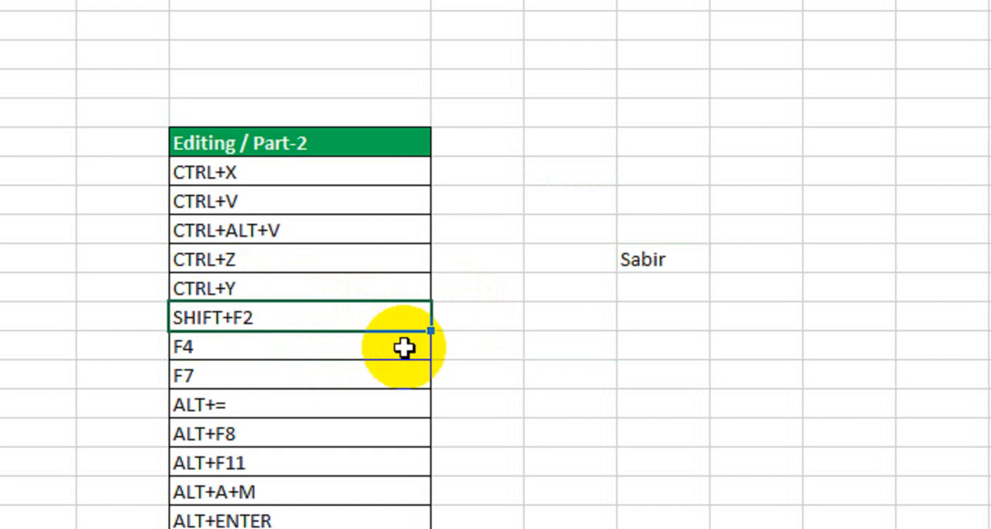
# Step: Add a comment with the text dsfdsf to the name in cell G10
pyautogui.click(681, 261)
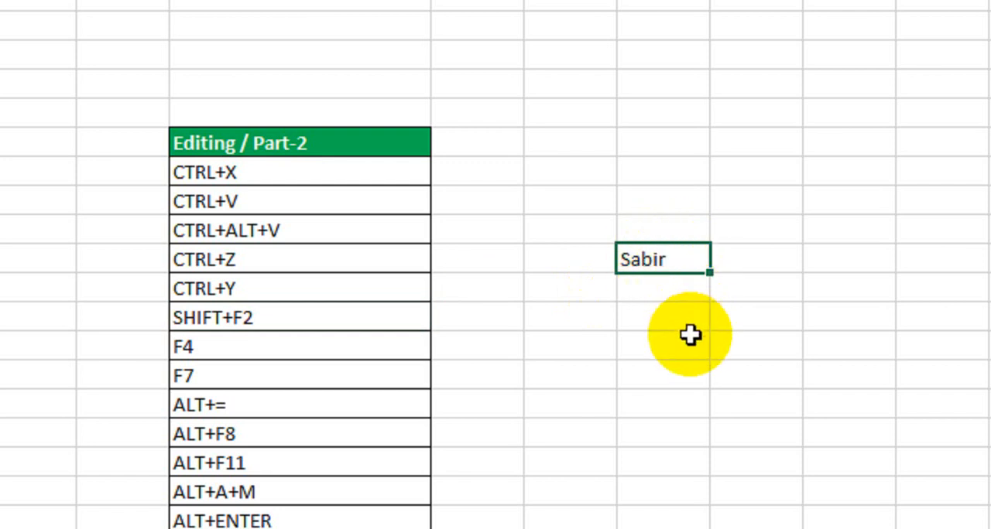
pyautogui.hotkey('shift', 'F2')
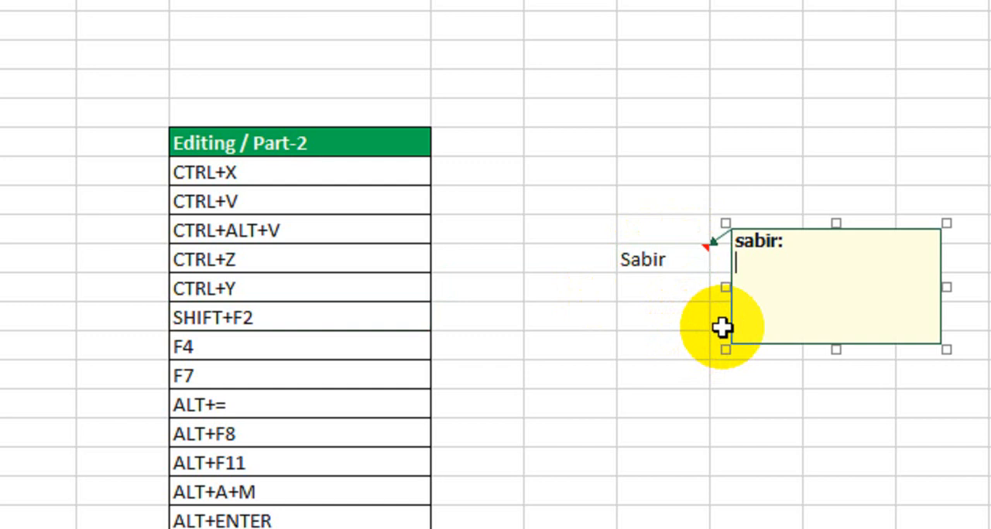
pyautogui.write('dsfdsf')
pyautogui.click(573, 395)
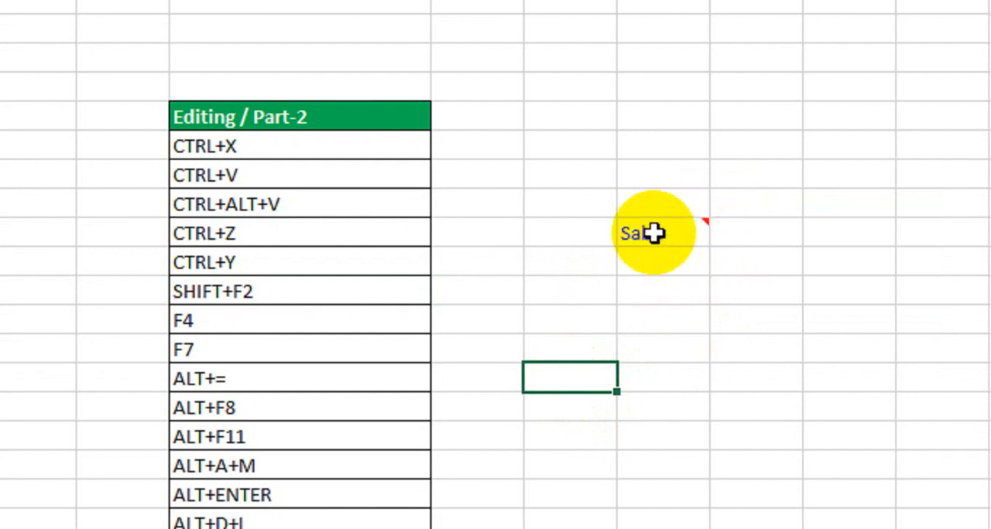
pyautogui.moveTo(659, 244)
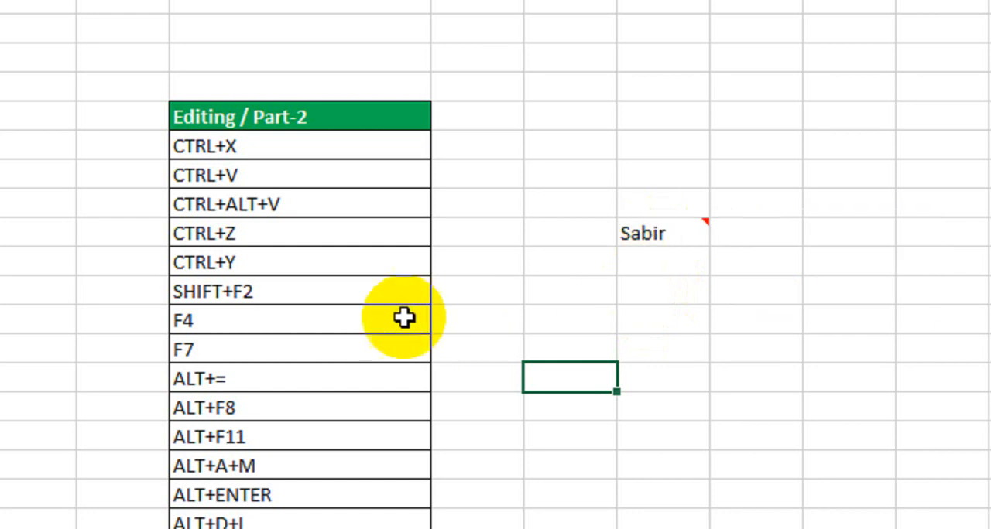
# Step: Enter the number 58 in cell F13, beside the F4 shortcut row
pyautogui.click(372, 318)
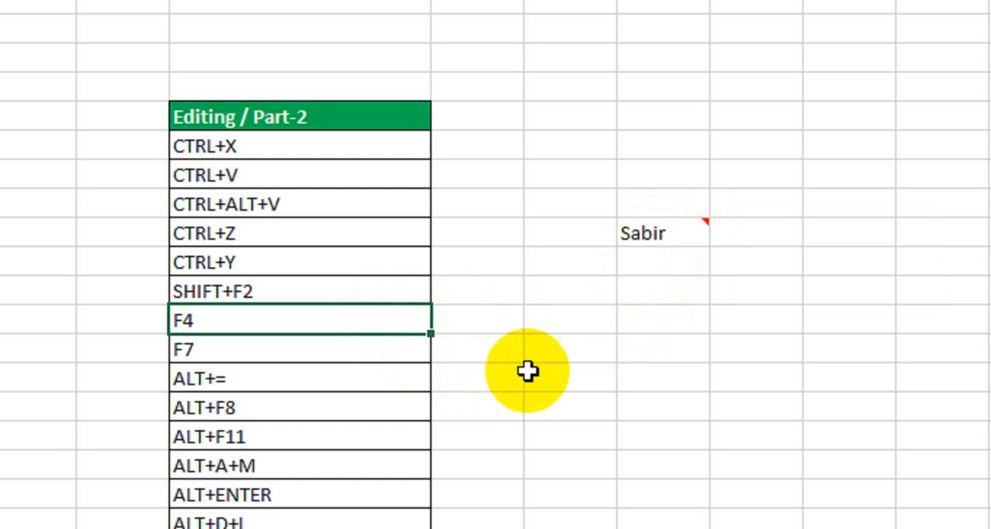
pyautogui.click(611, 331)
pyautogui.write('58')
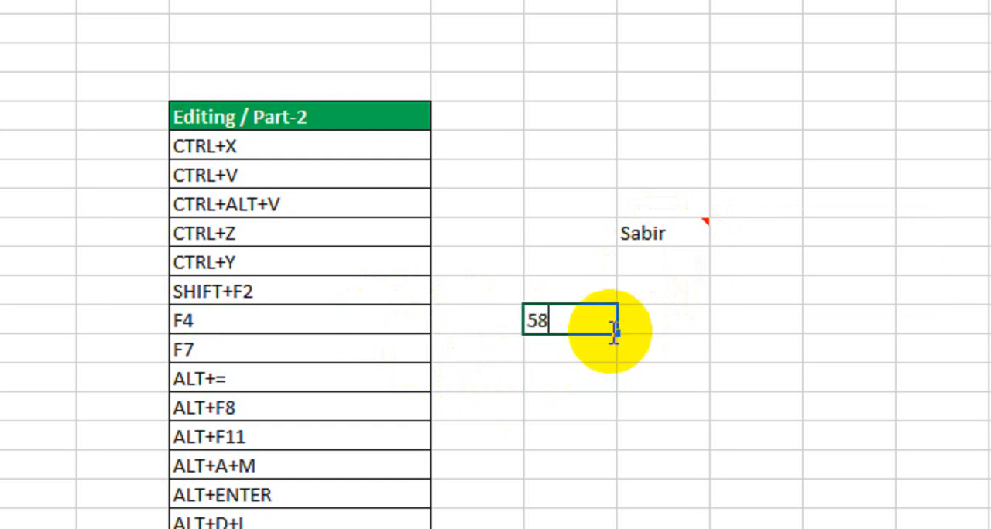
pyautogui.press('Return')
pyautogui.click(576, 323)
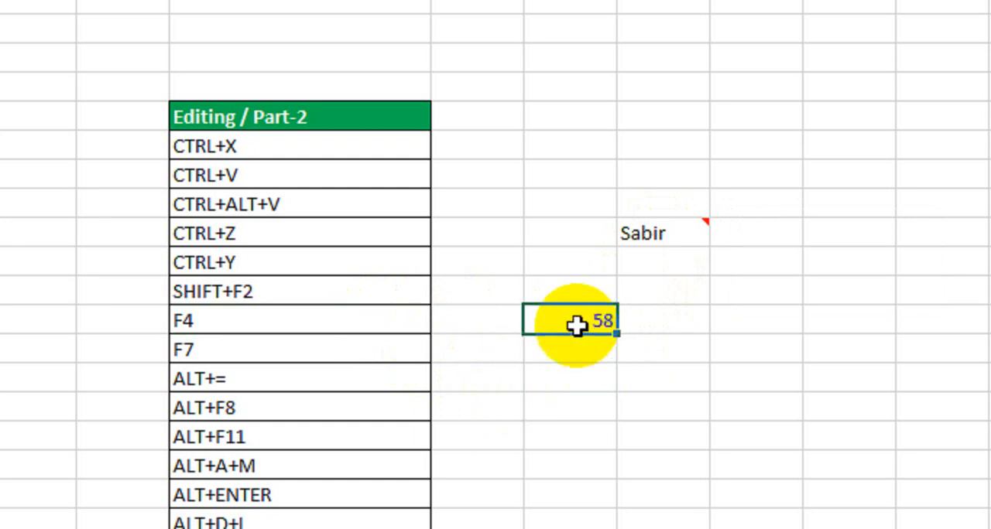
pyautogui.scroll(-1, 580, 400)
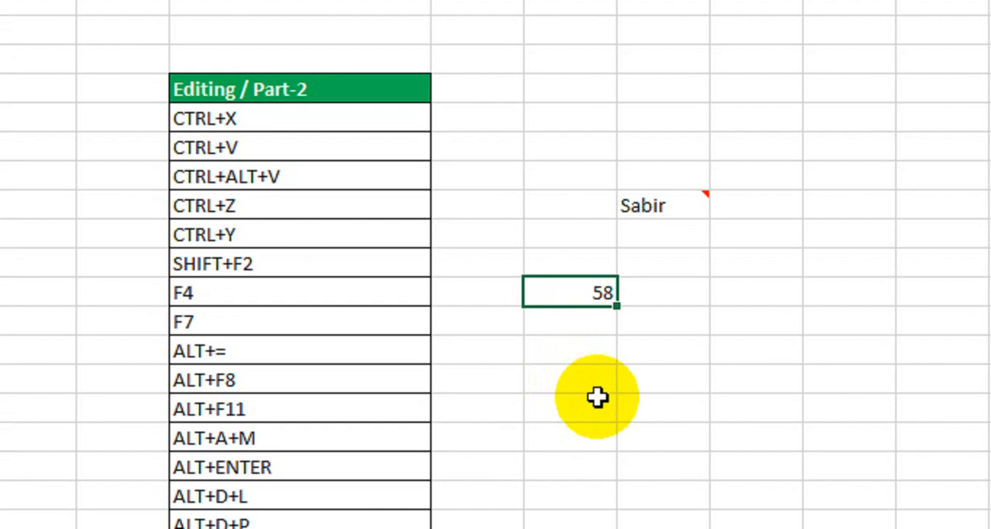
pyautogui.click(601, 383)
pyautogui.click(588, 290)
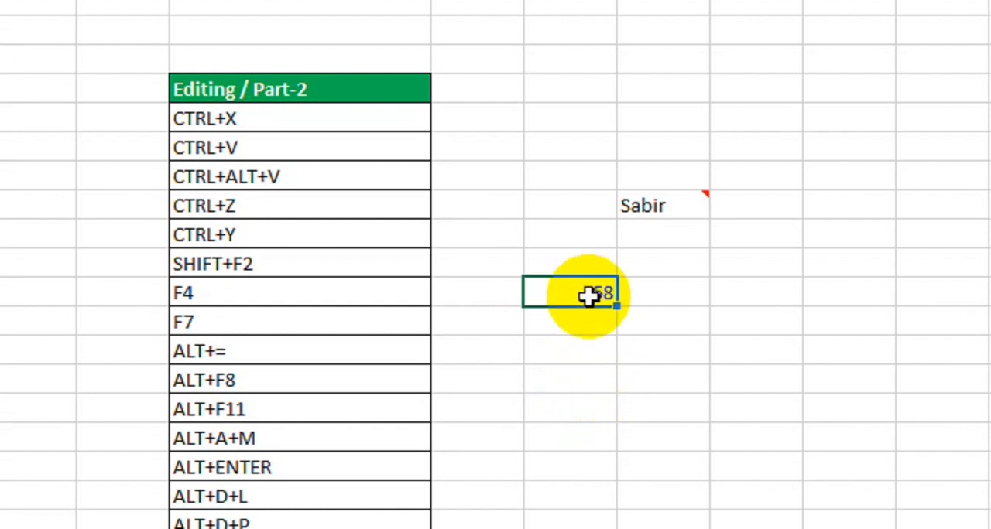
pyautogui.click(590, 338)
pyautogui.click(593, 294)
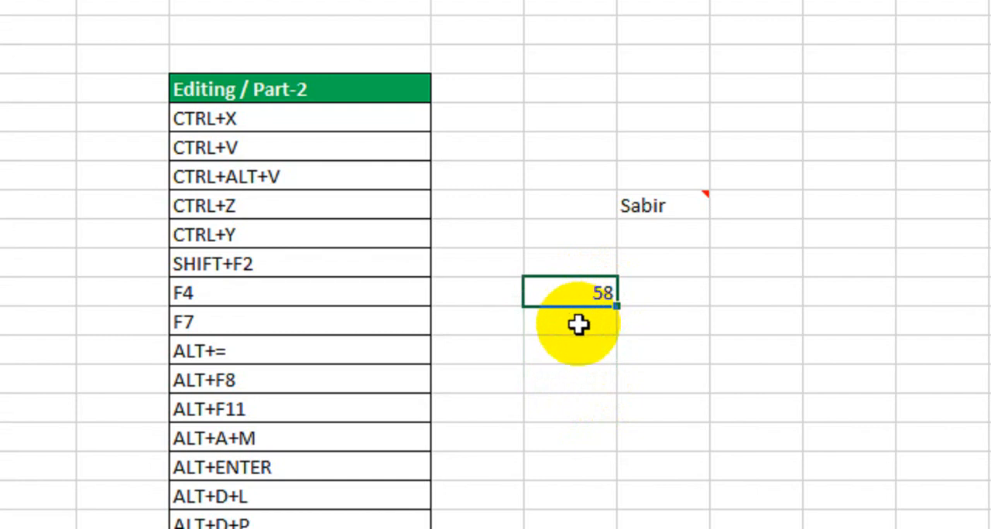
pyautogui.click(578, 350)
pyautogui.click(571, 295)
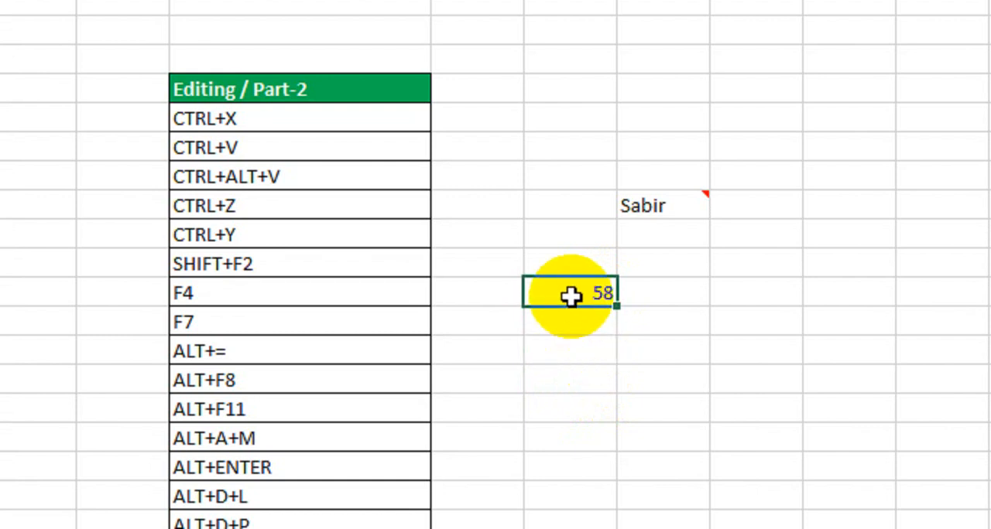
pyautogui.click(343, 344)
pyautogui.click(376, 314)
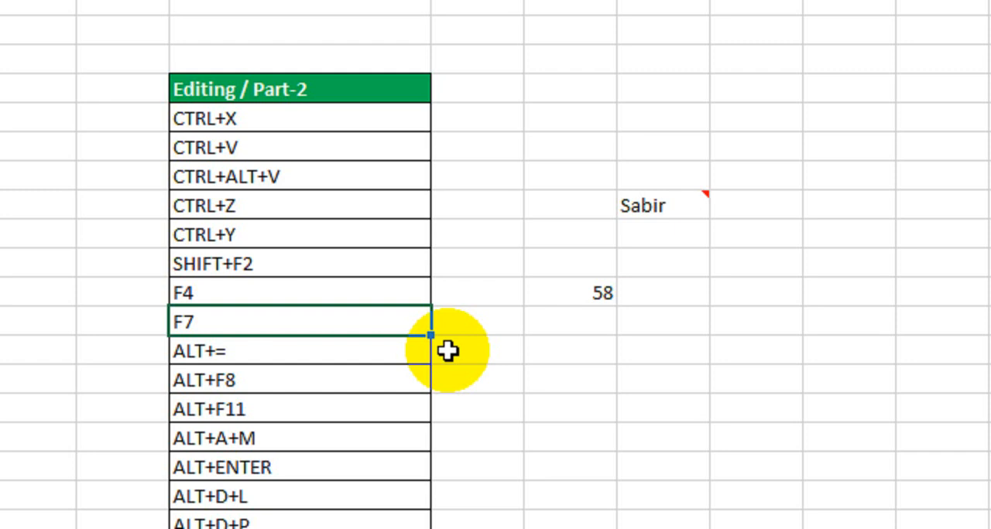
# Step: Enter the misspelled word Chek in cell H14
pyautogui.click(736, 316)
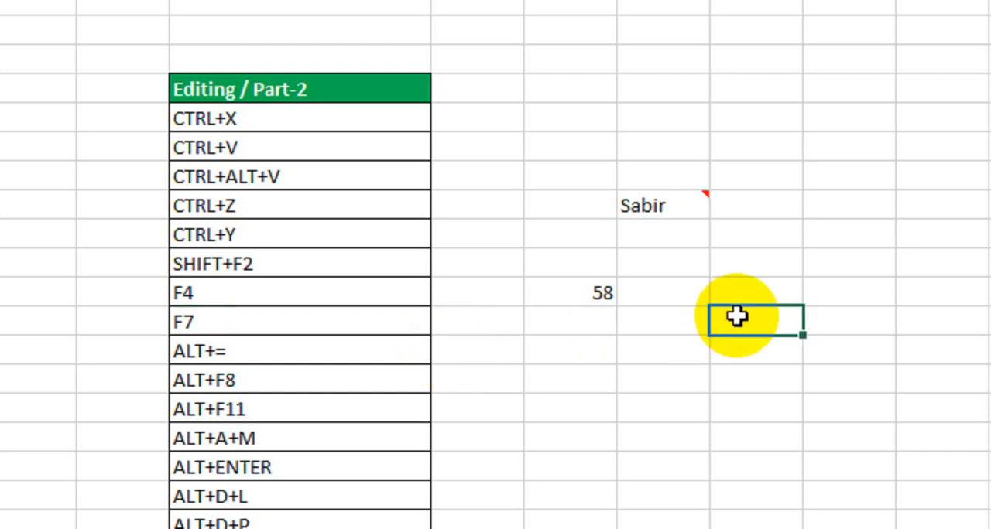
pyautogui.write('Check')
pyautogui.press('Return')
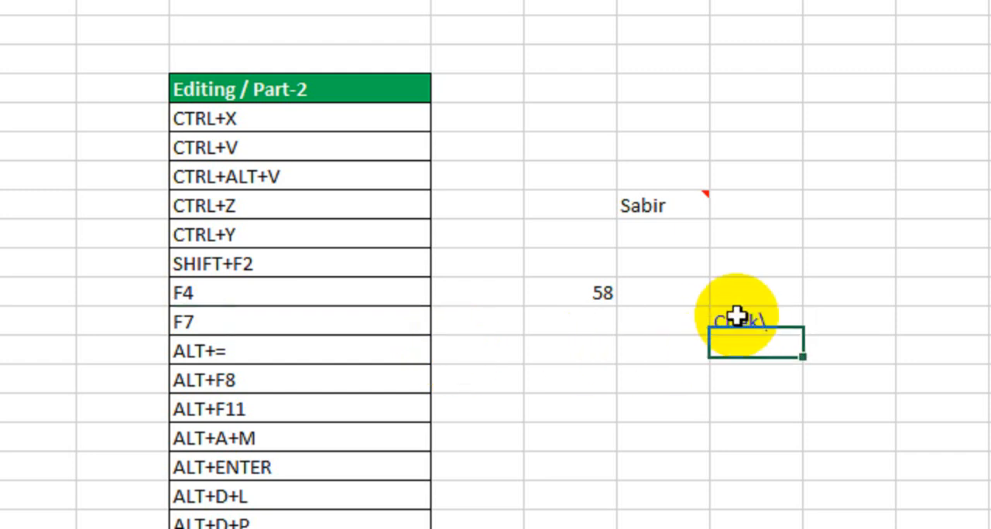
pyautogui.click(736, 316)
pyautogui.write('Check')
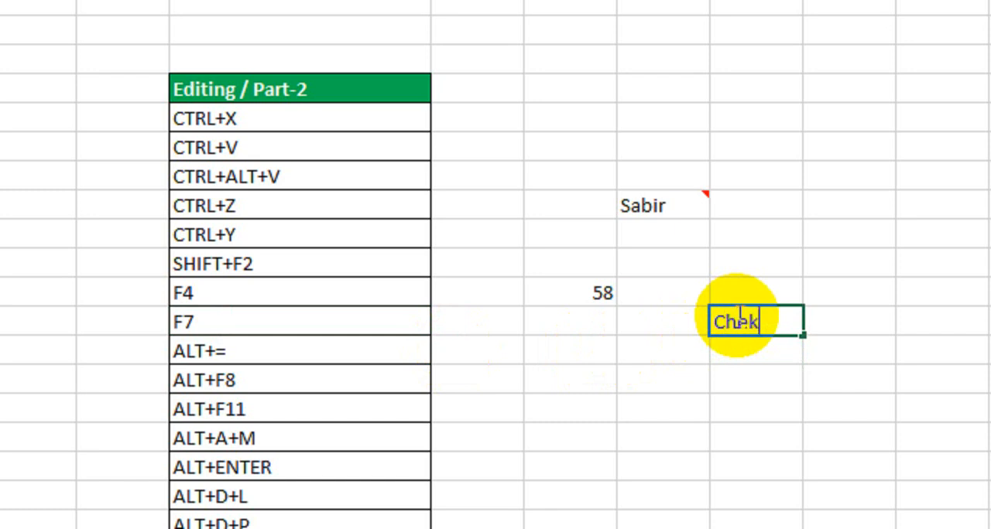
pyautogui.press('Return')
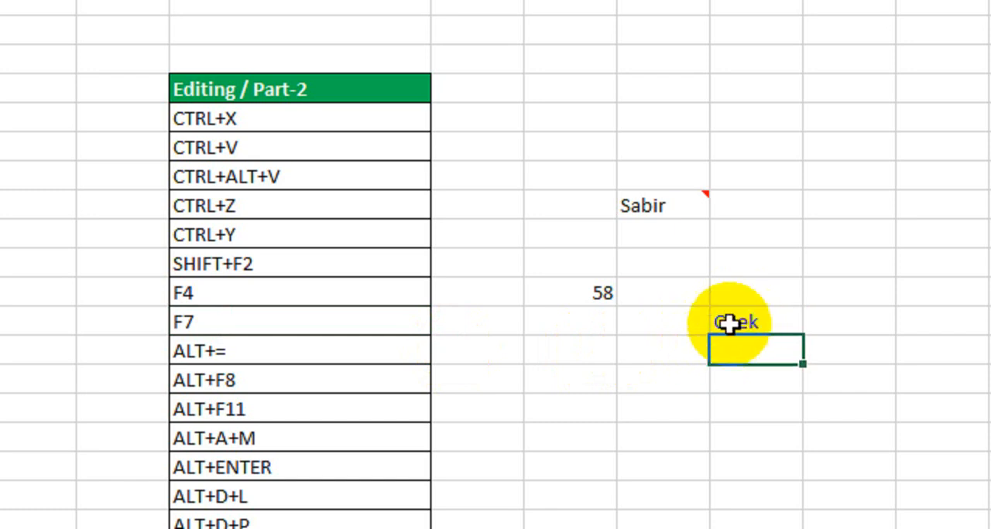
# Step: Run the spelling check on the word in cell H14, view the suggestions, and cancel without changing it
pyautogui.click(739, 318)
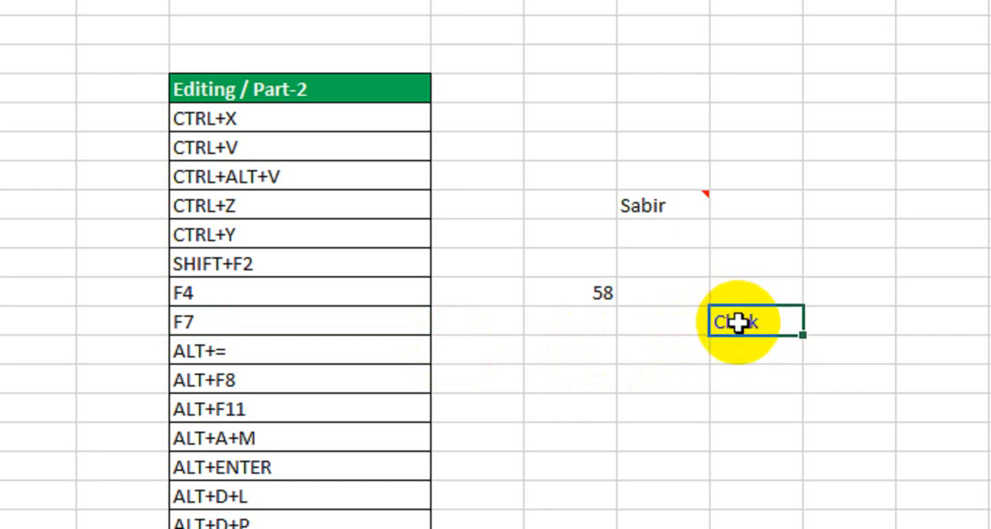
pyautogui.press('F7')
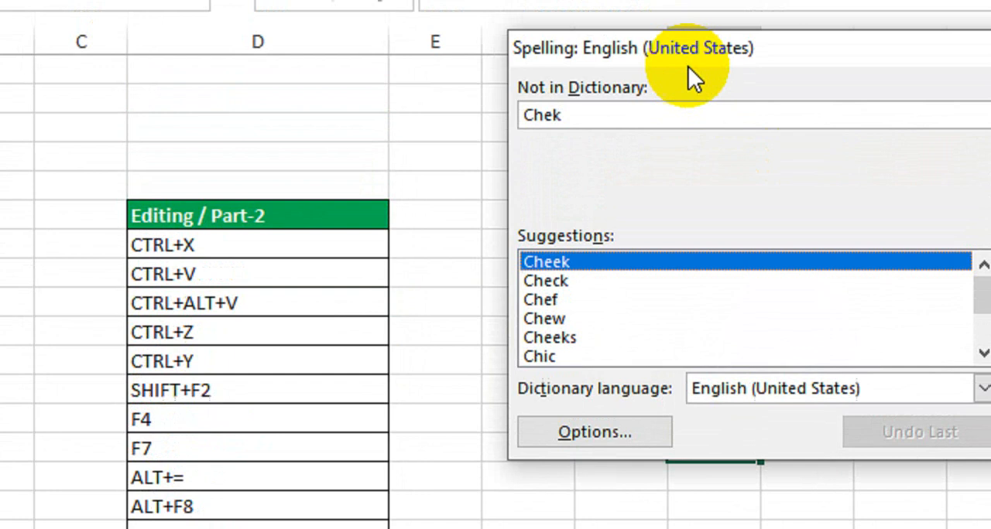
pyautogui.moveTo(695, 109); pyautogui.dragTo(679, 133)
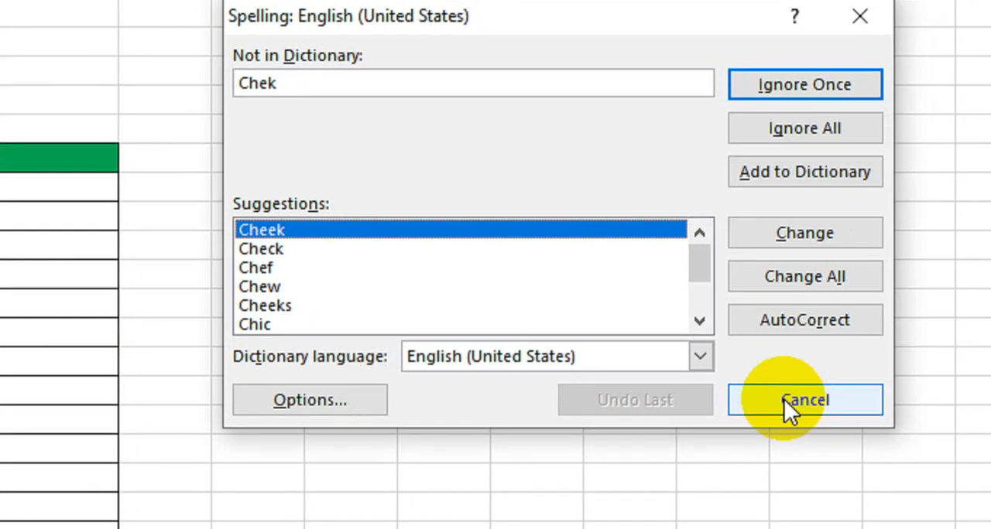
pyautogui.click(948, 422)
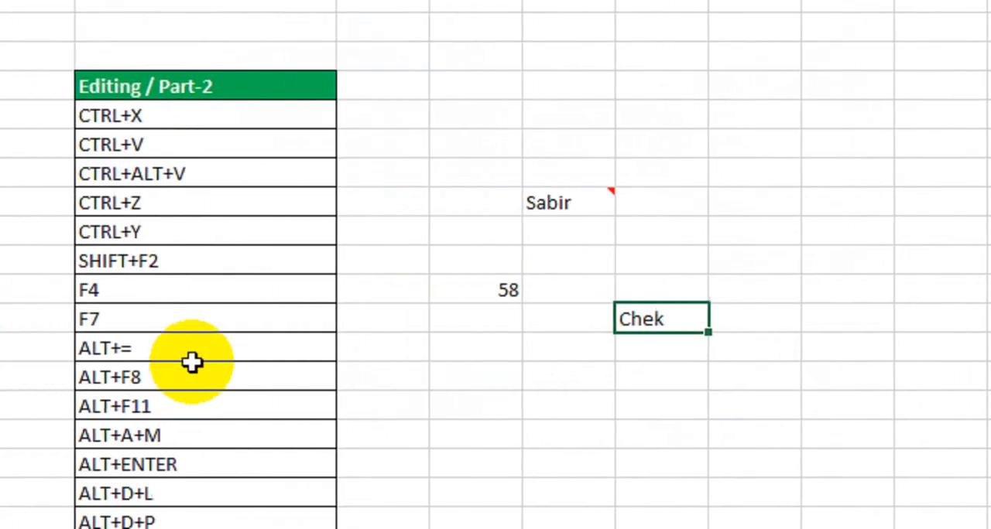
# Step: Enter the numbers 5, 6 and 3 in cells F16 to F18
pyautogui.click(116, 381)
pyautogui.click(271, 348)
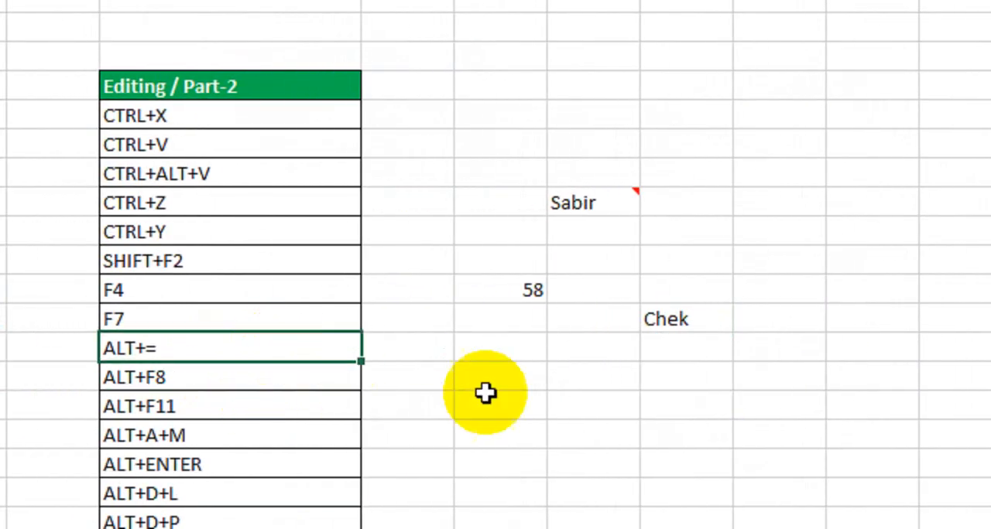
pyautogui.click(531, 368)
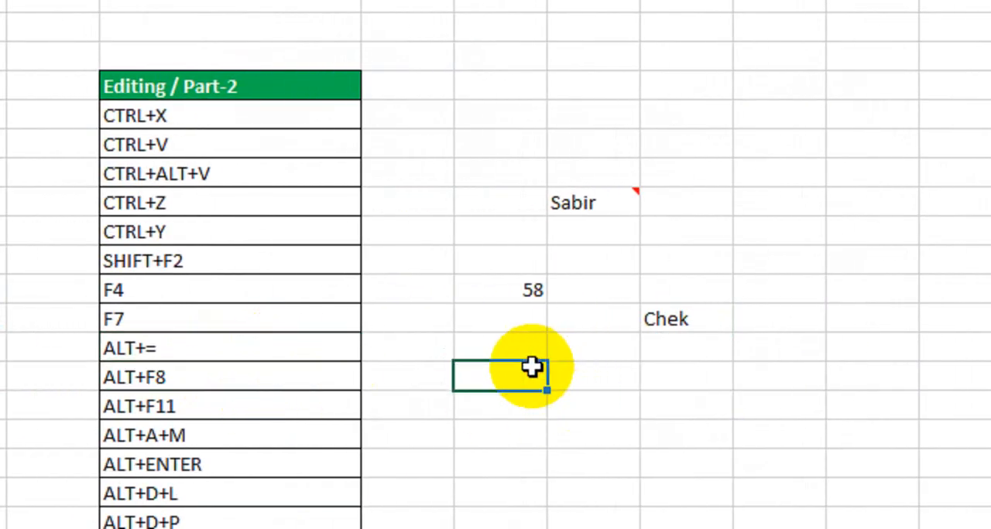
pyautogui.write('589')
pyautogui.press('BackSpace')
pyautogui.press('BackSpace')
pyautogui.press('Return')
pyautogui.write('6')
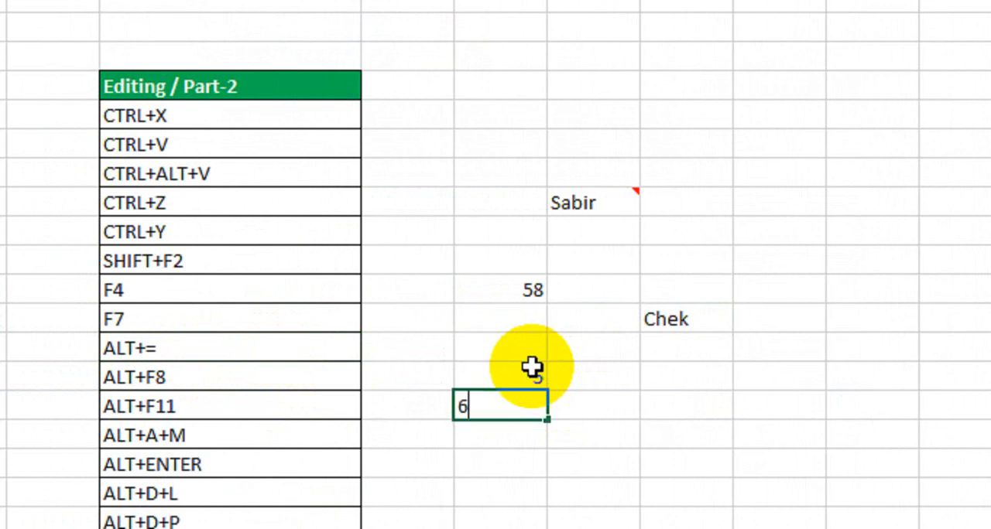
pyautogui.press('Return')
pyautogui.write('3')
pyautogui.press('Return')
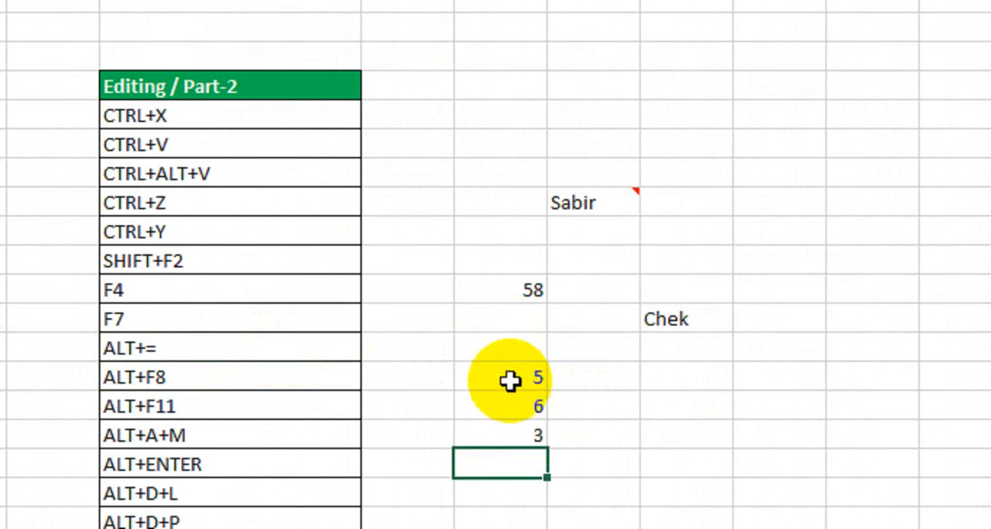
# Step: Add an AutoSum formula in cell F19 that totals F16:F18
pyautogui.scroll(-2, 699, 411)
pyautogui.hotkey('alt', '=')
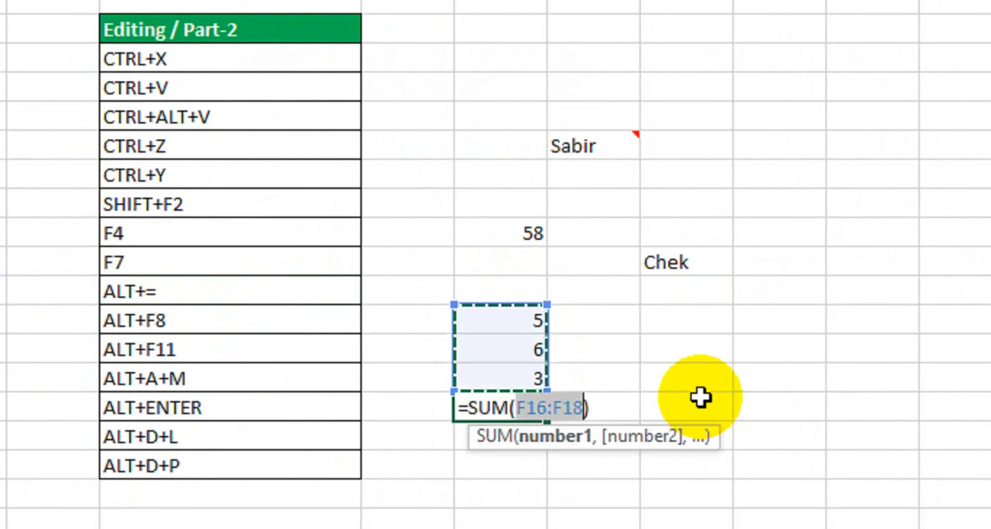
pyautogui.press('Return')
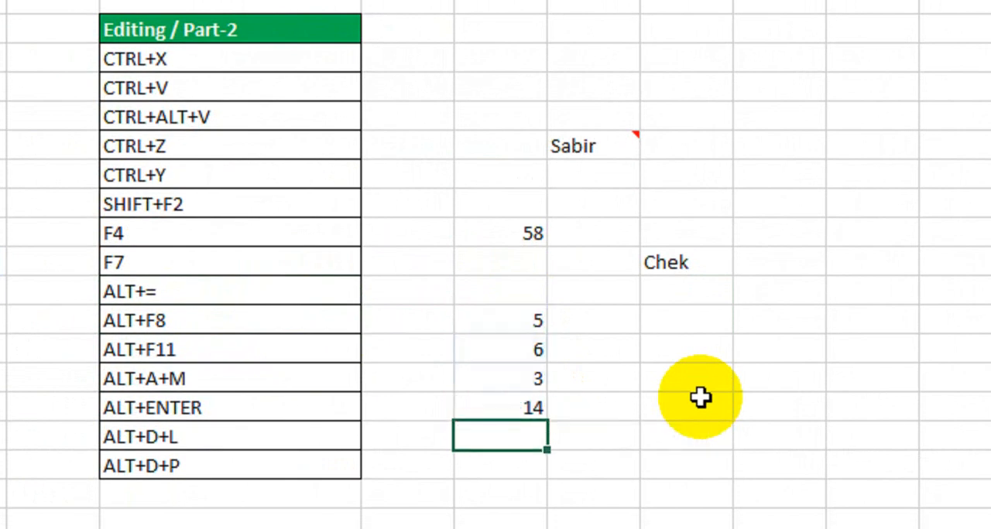
# Step: View the Macro dialog for all open workbooks and close it without running or creating a macro
pyautogui.click(279, 322)
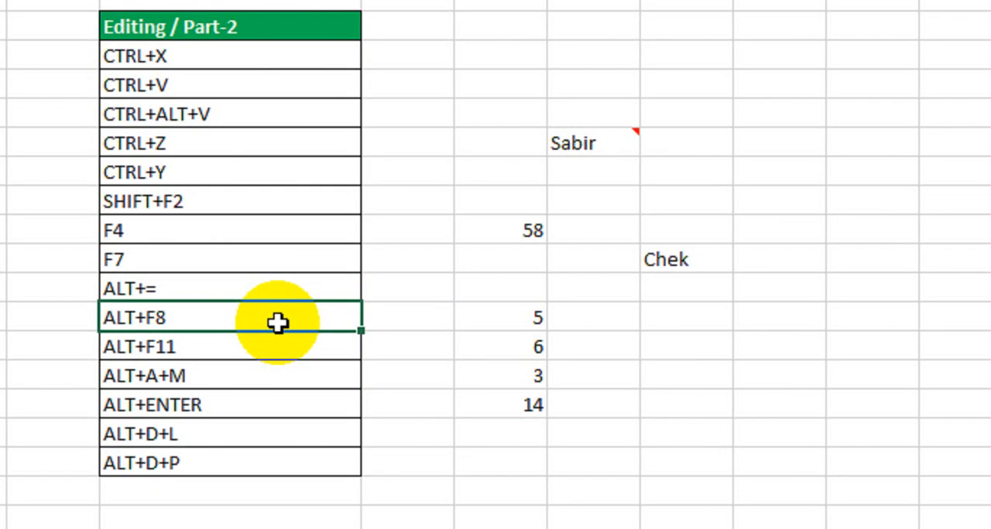
pyautogui.hotkey('alt', 'F8')
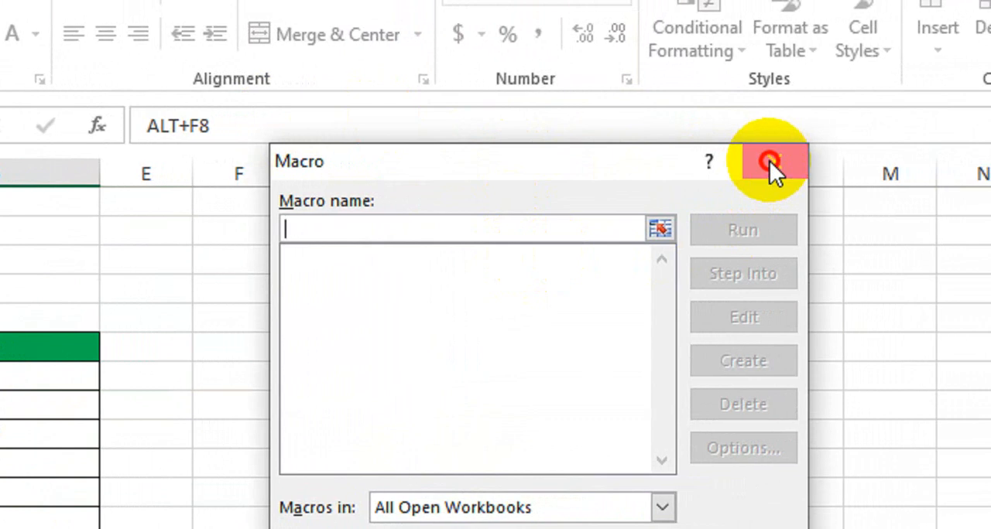
pyautogui.click(827, 161)
# Step: View the Visual Basic editor for the workbook, and close it to return to the worksheet
pyautogui.click(147, 452)
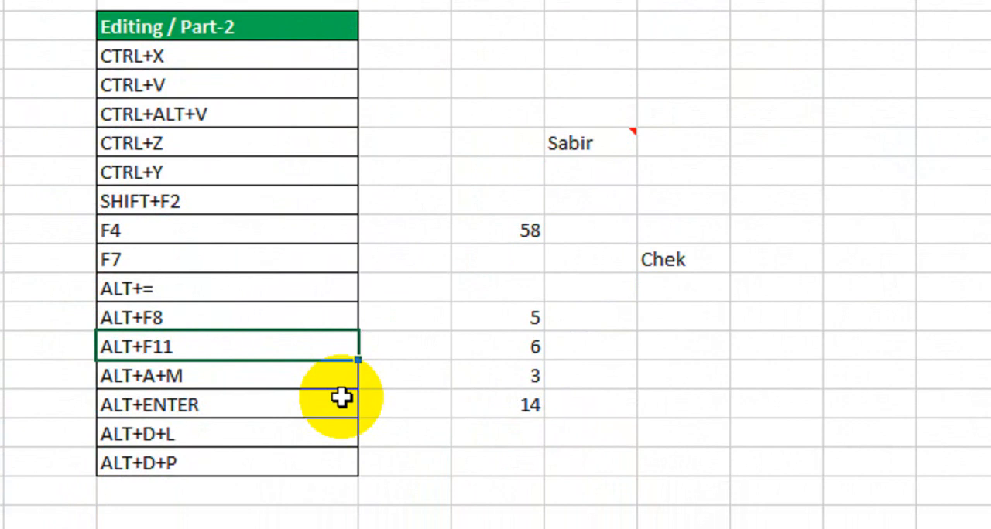
pyautogui.hotkey('alt', 'F11')
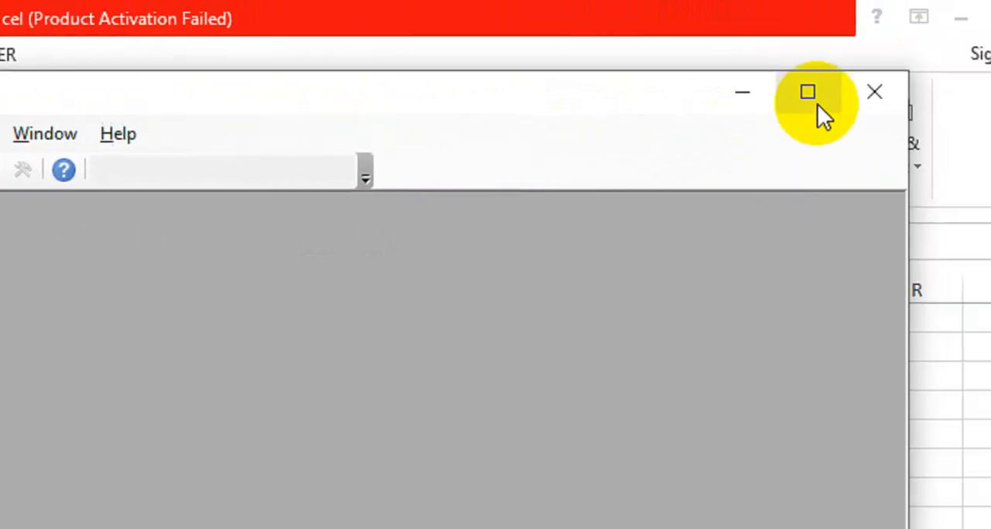
pyautogui.click(799, 86)
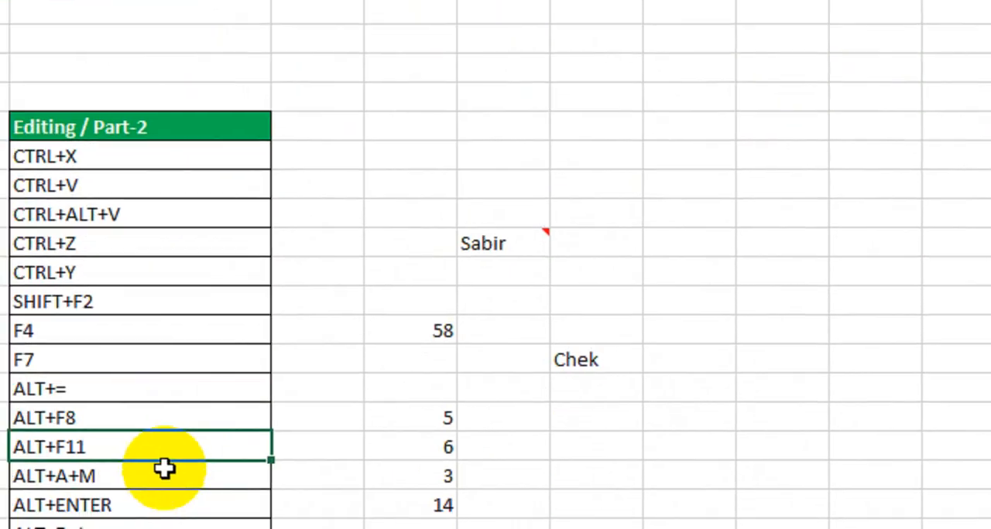
# Step: View the Remove Duplicates options for the numbers in F16:F18, and cancel without removing anything
pyautogui.click(220, 423)
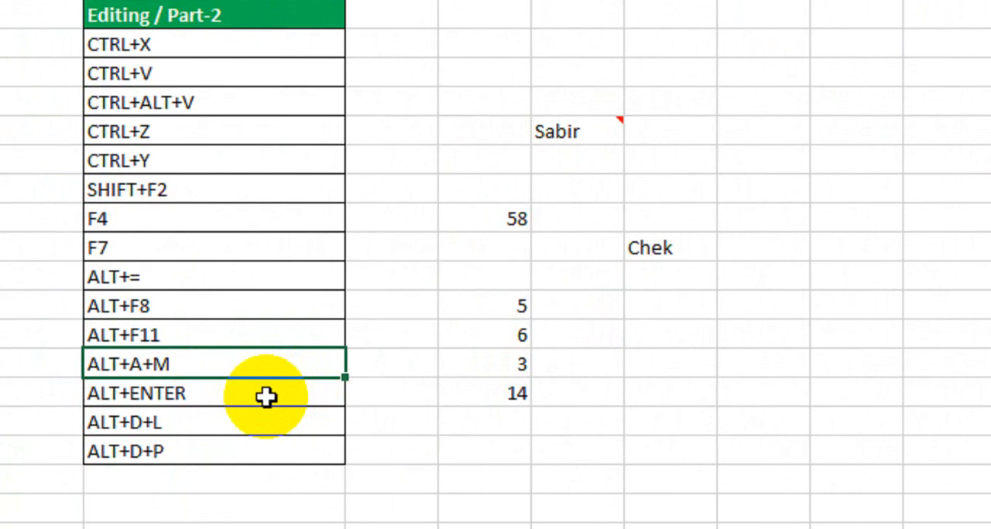
pyautogui.moveTo(491, 305); pyautogui.dragTo(493, 363)
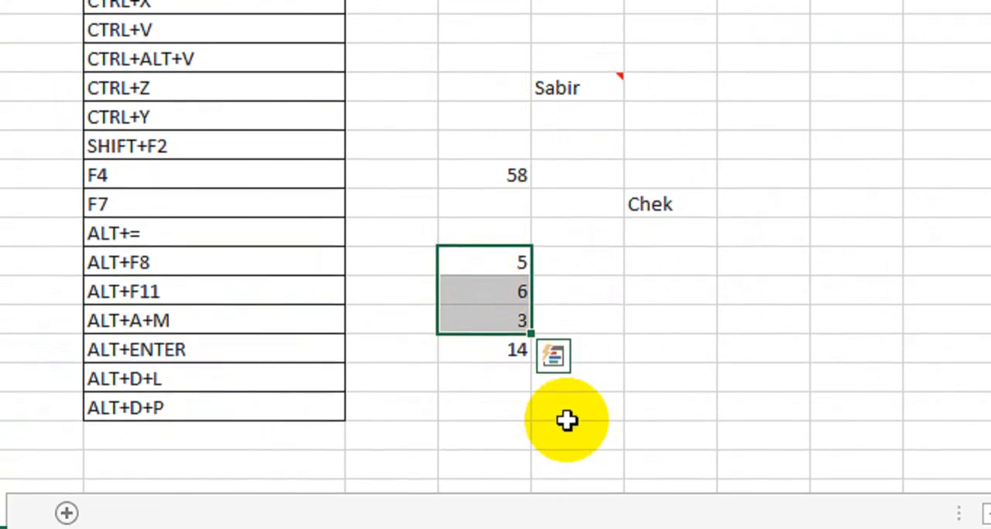
pyautogui.hotkey('alt', 'a', 'm')
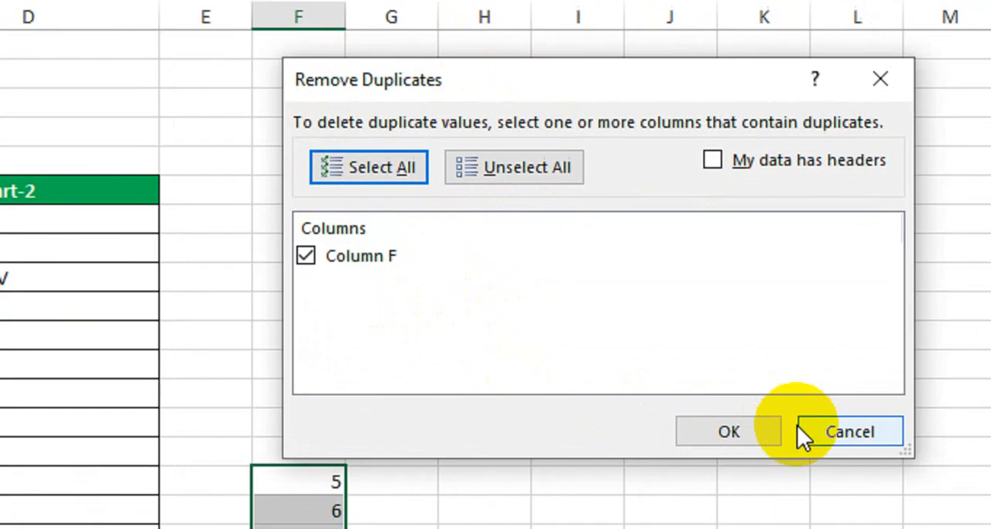
pyautogui.click(840, 469)
# Step: Enter a first name and a last name in cell H16, separated by a line break within the cell
pyautogui.click(252, 479)
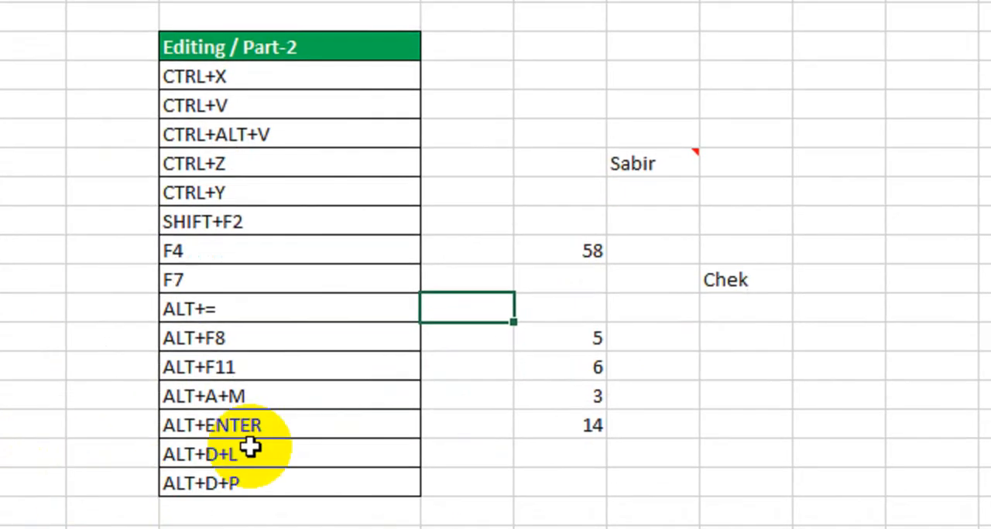
pyautogui.click(256, 396)
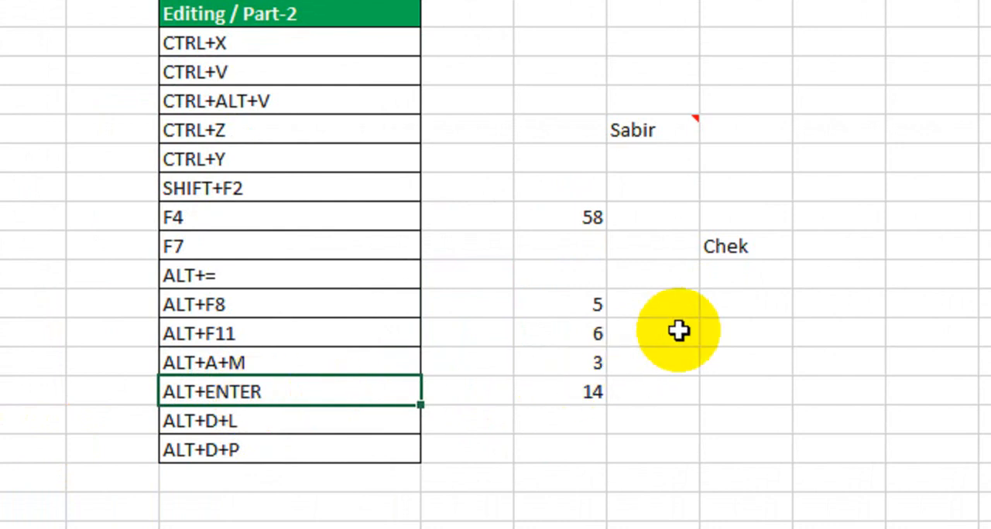
pyautogui.click(743, 304)
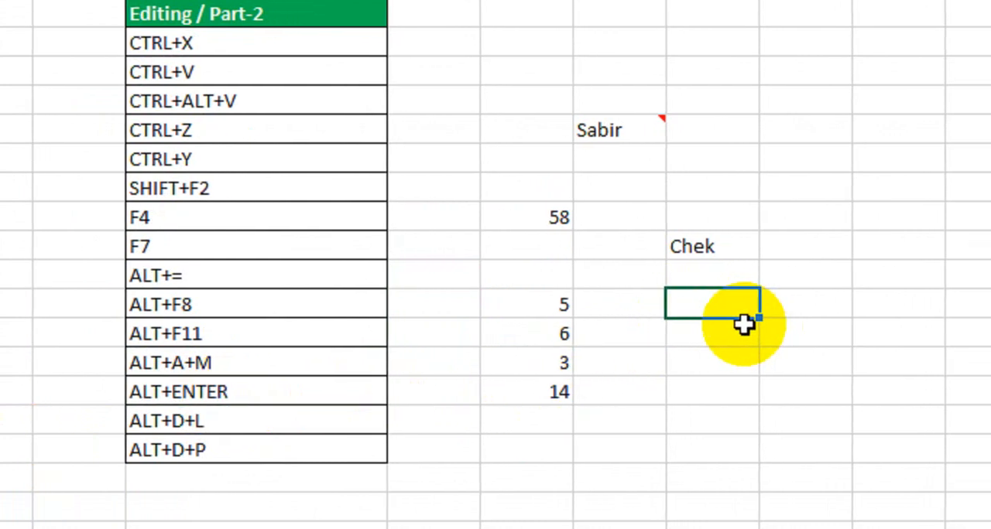
pyautogui.write('SAbir')
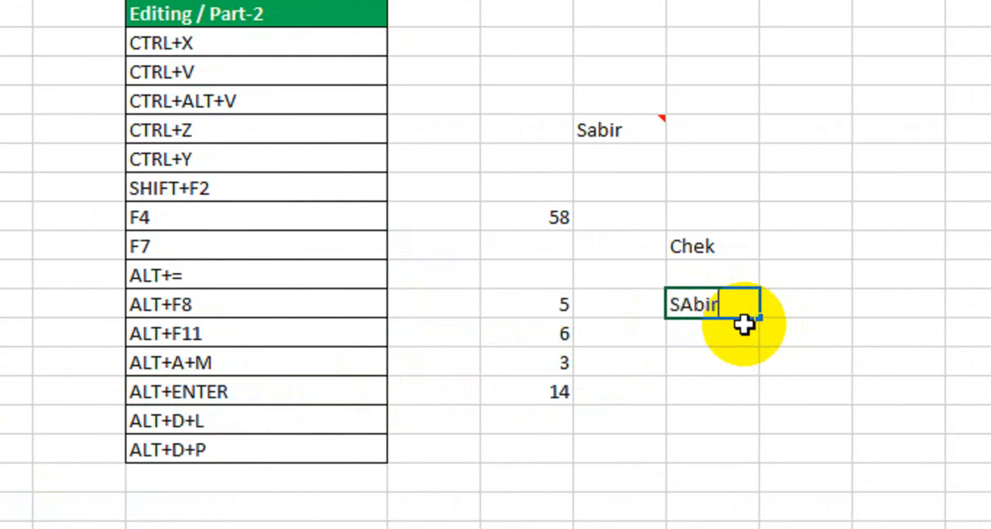
pyautogui.press('BackSpace')
pyautogui.press('BackSpace')
pyautogui.press('BackSpace')
pyautogui.press('BackSpace')
pyautogui.press('BackSpace')
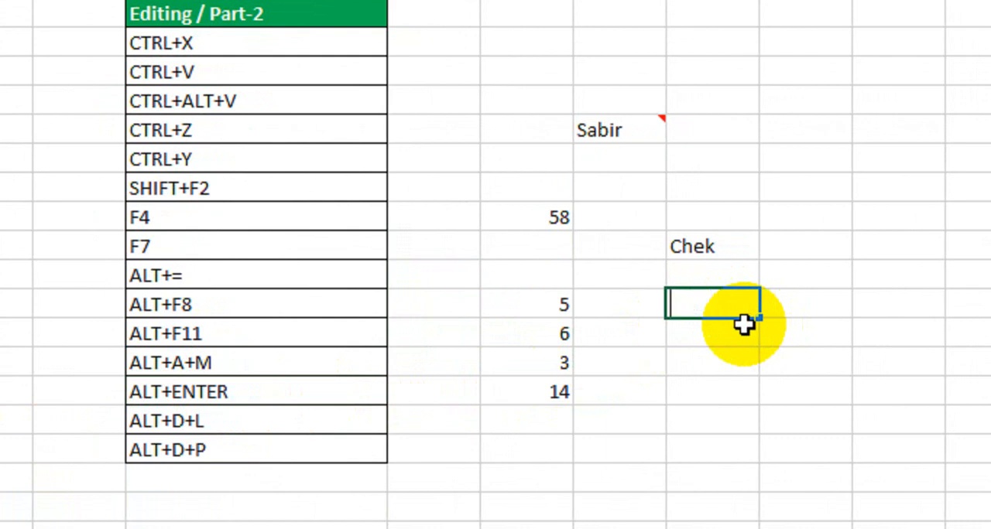
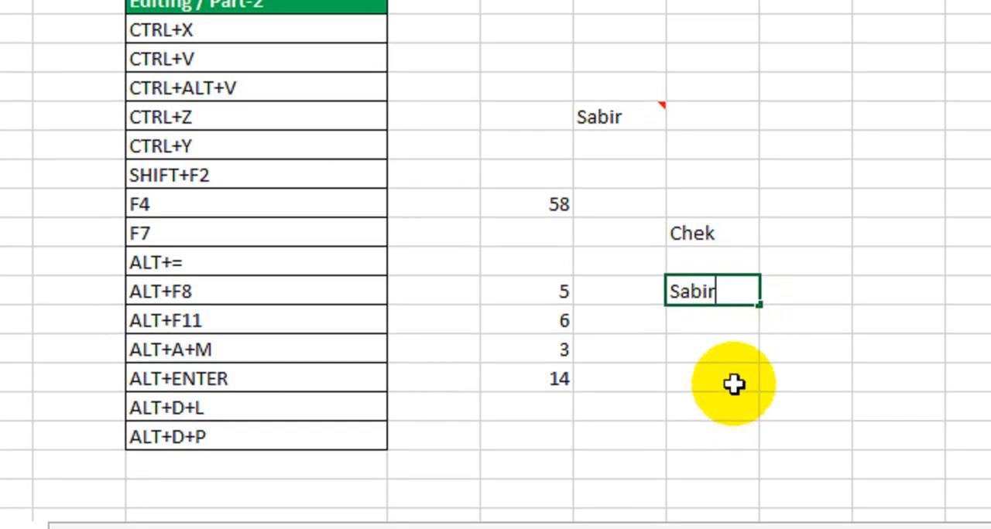
pyautogui.hotkey('alt', 'Return')
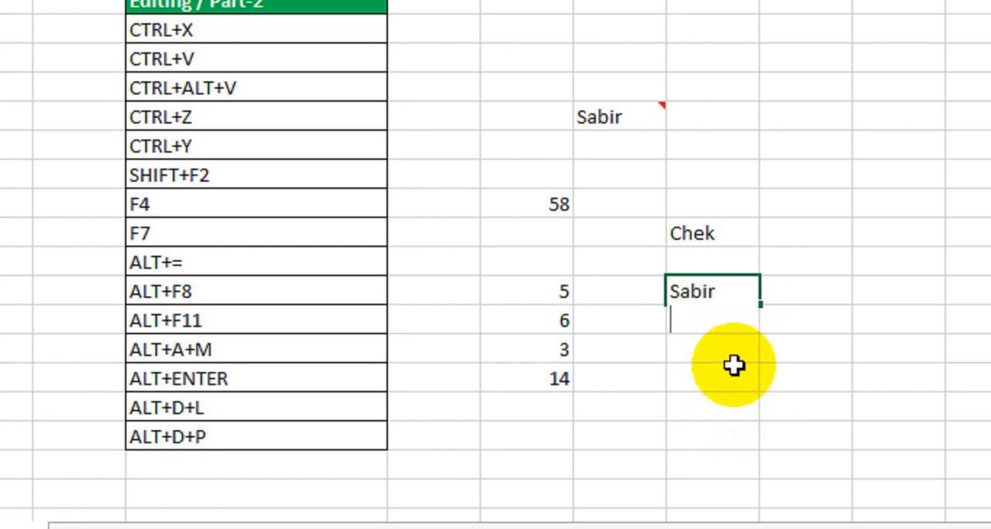
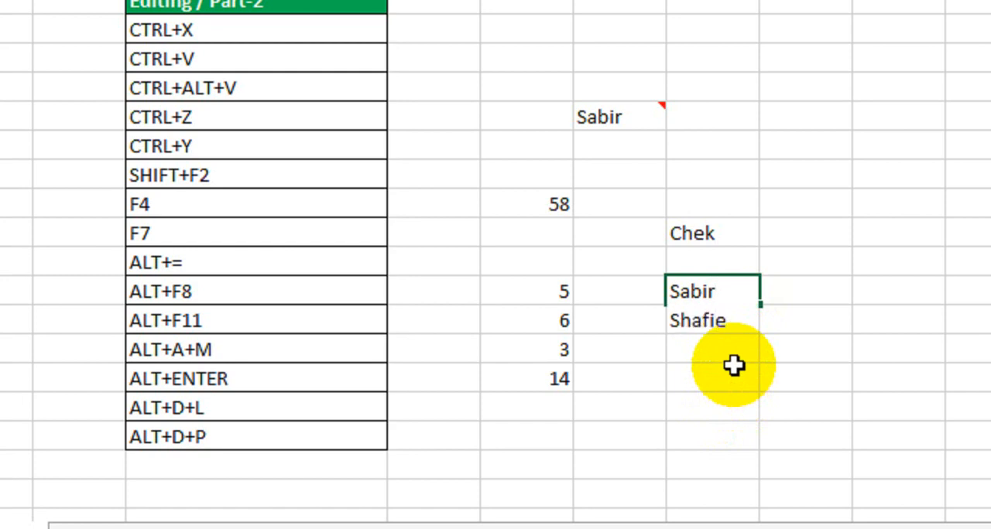
pyautogui.press('Return')
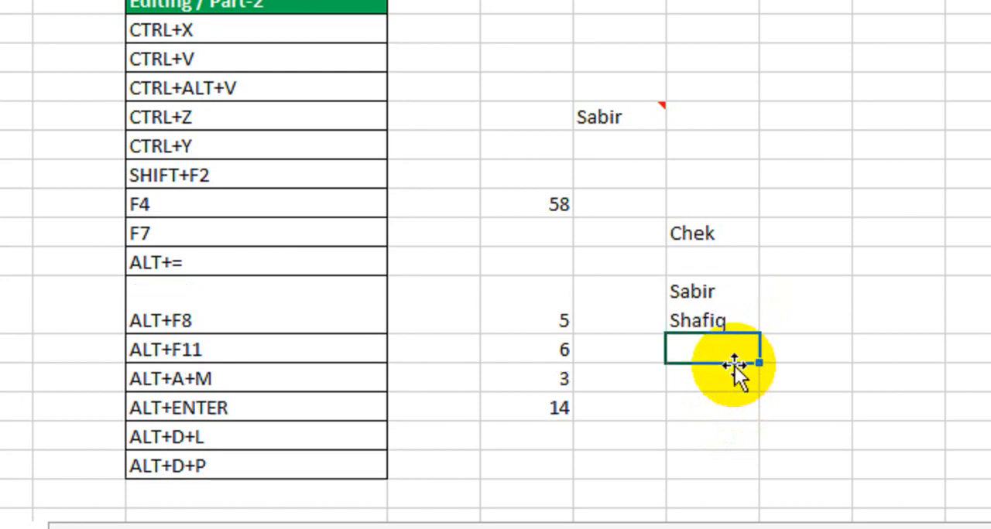
# Step: Clear the two-line name from cell H16
pyautogui.click(733, 327)
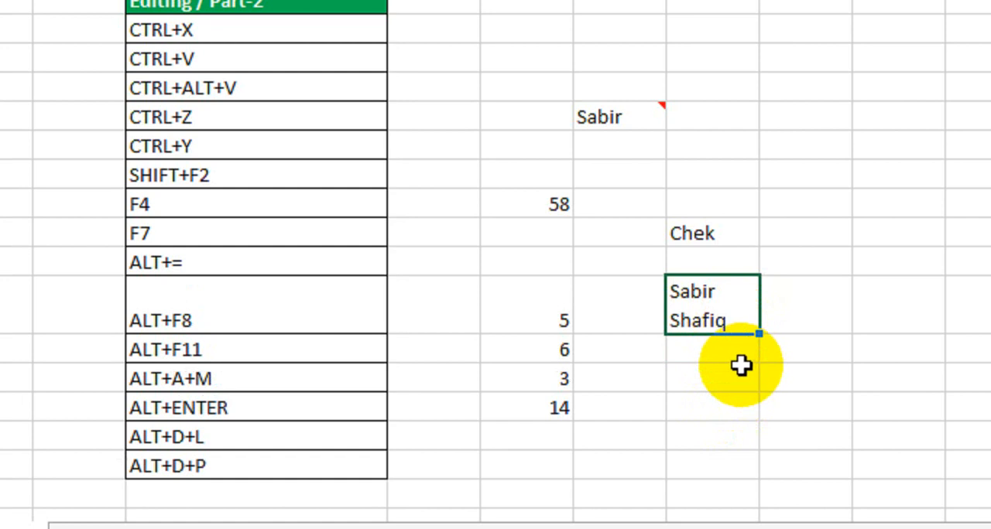
pyautogui.press('Delete')
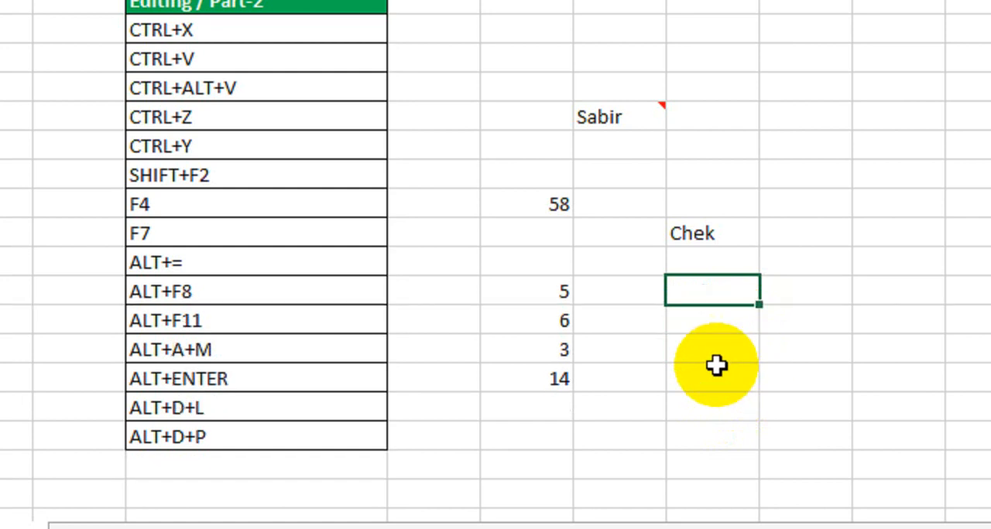
pyautogui.click(259, 374)
pyautogui.scroll(-1, 255, 404)
pyautogui.click(265, 346)
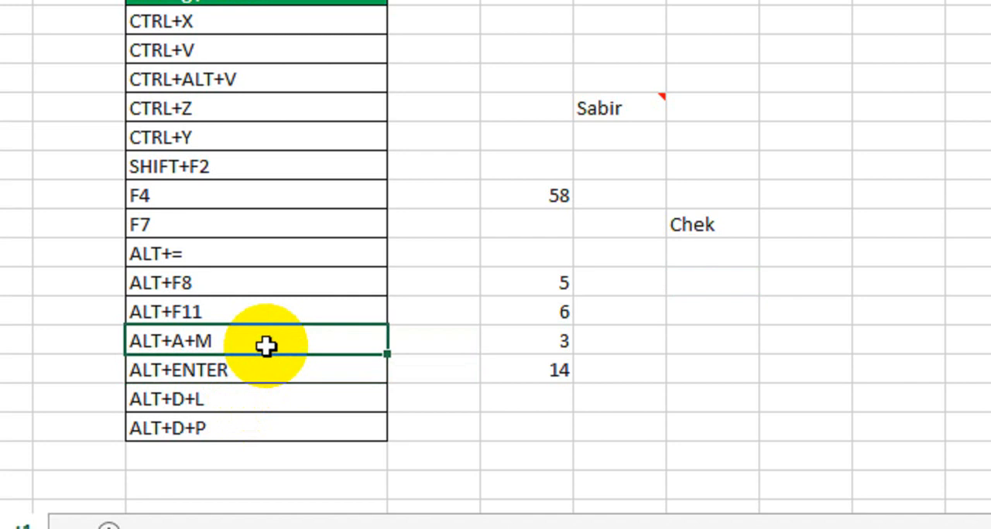
# Step: View the Data Validation settings for the numbers in F16:F18, and cancel without applying a rule
pyautogui.click(263, 377)
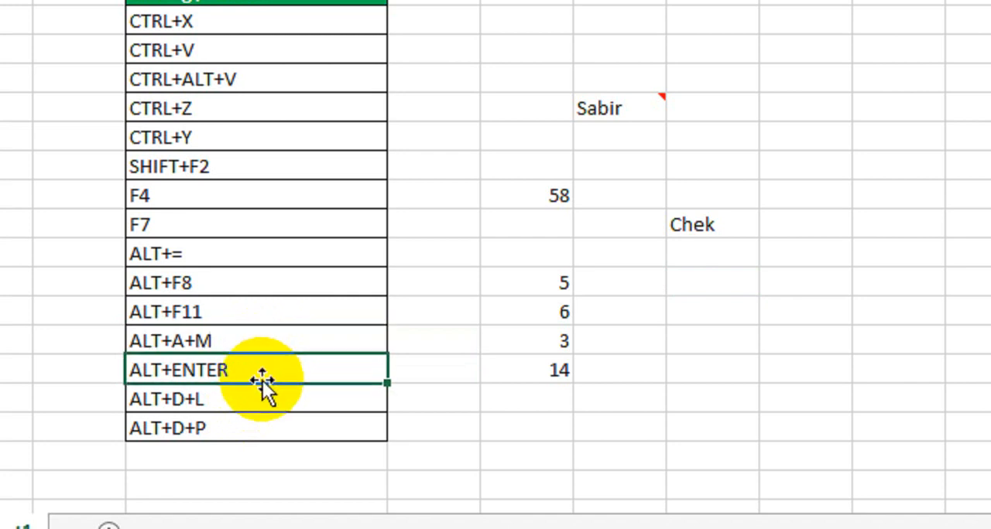
pyautogui.scroll(-1, 261, 395)
pyautogui.click(260, 399)
pyautogui.click(425, 369)
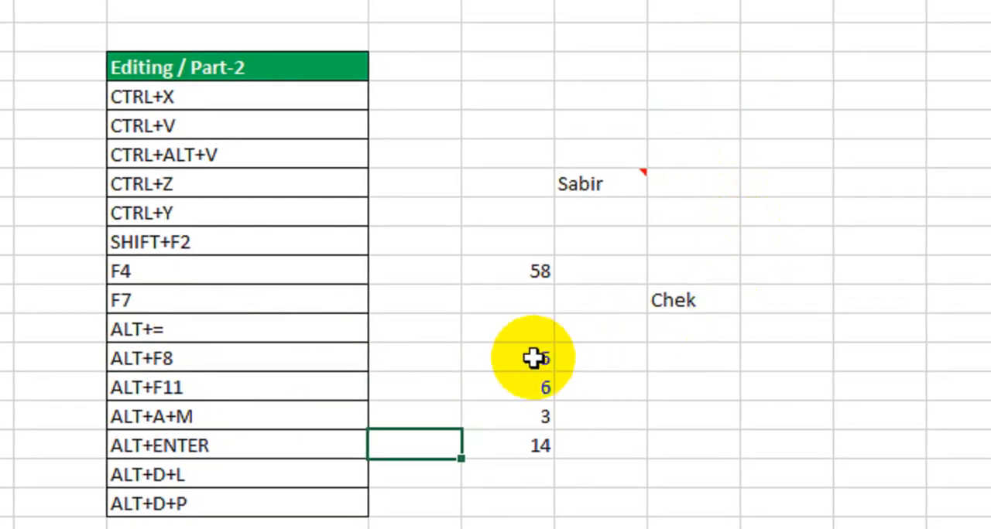
pyautogui.moveTo(533, 359); pyautogui.dragTo(523, 416)
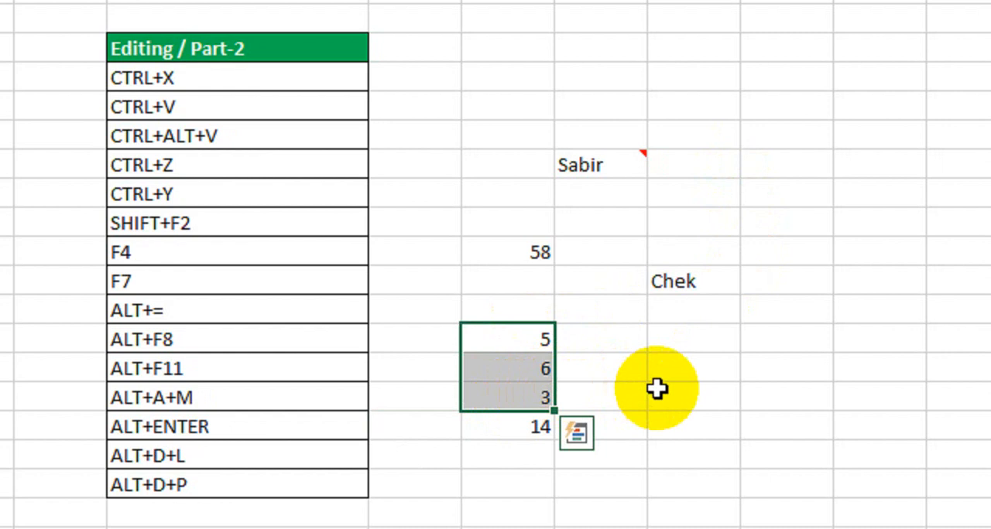
pyautogui.hotkey('alt', 'd')
pyautogui.press('l')
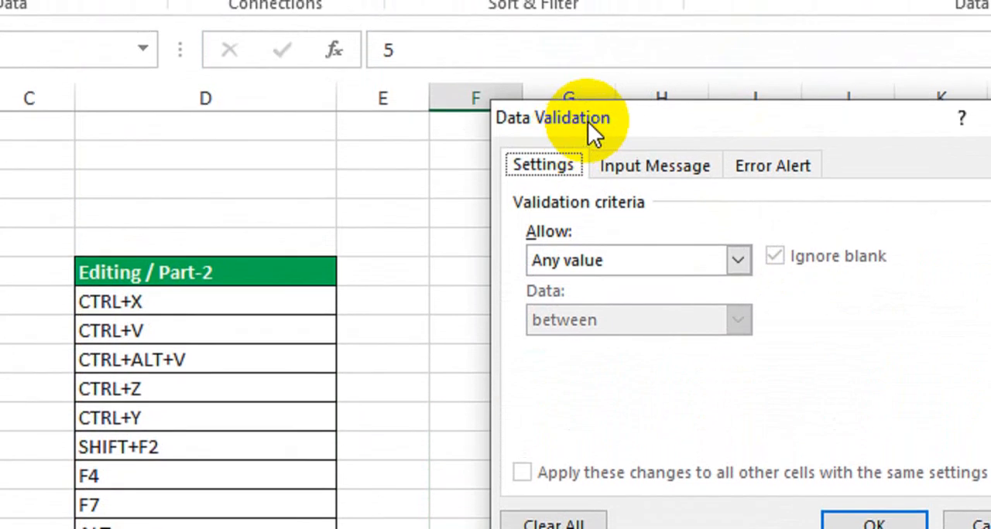
pyautogui.moveTo(596, 121); pyautogui.dragTo(567, 138)
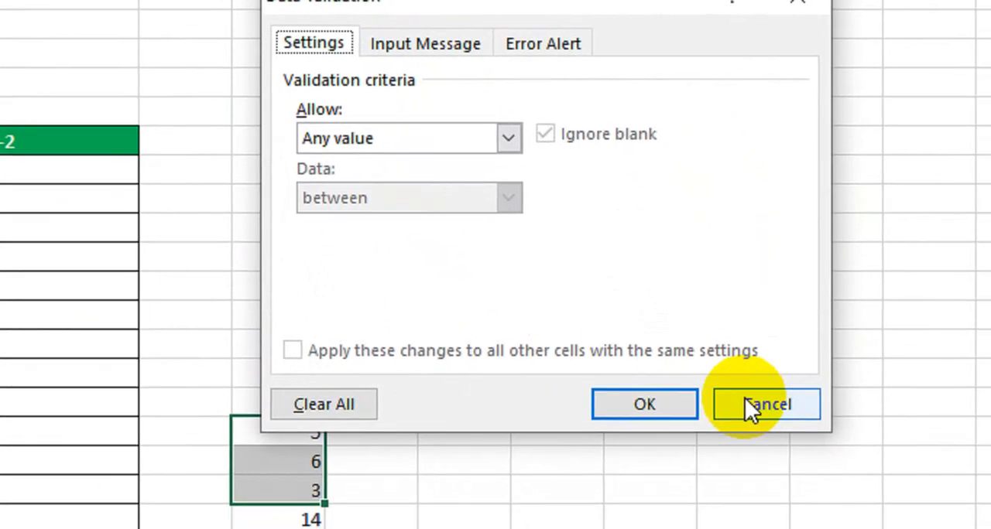
pyautogui.click(747, 407)
# Step: View the PivotTable wizard's data source and report type options, and cancel without creating a report
pyautogui.click(170, 453)
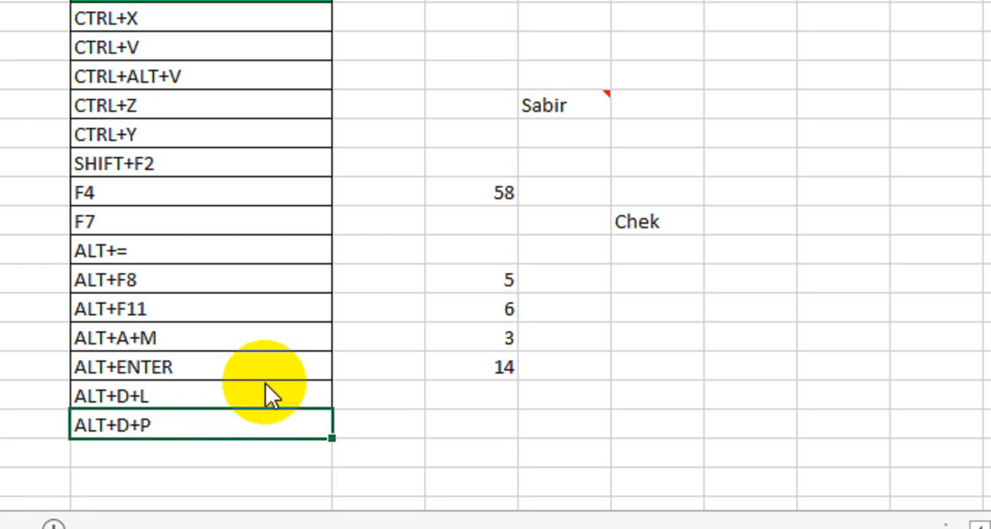
pyautogui.hotkey('alt', 'd')
pyautogui.press('p')
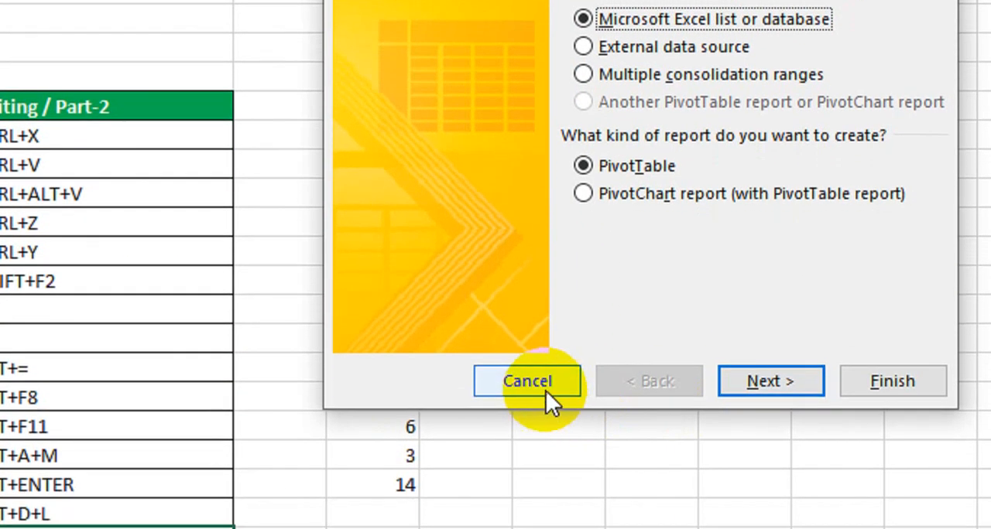
pyautogui.click(545, 391)
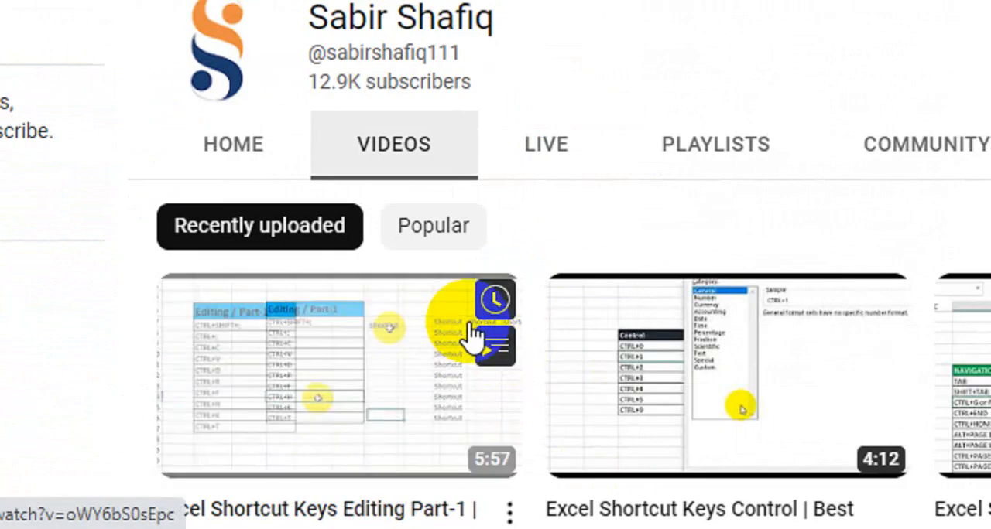
# Step: Browse the recently uploaded Excel shortcut videos on the YouTube channel's videos page
pyautogui.scroll(-2, 473, 335)
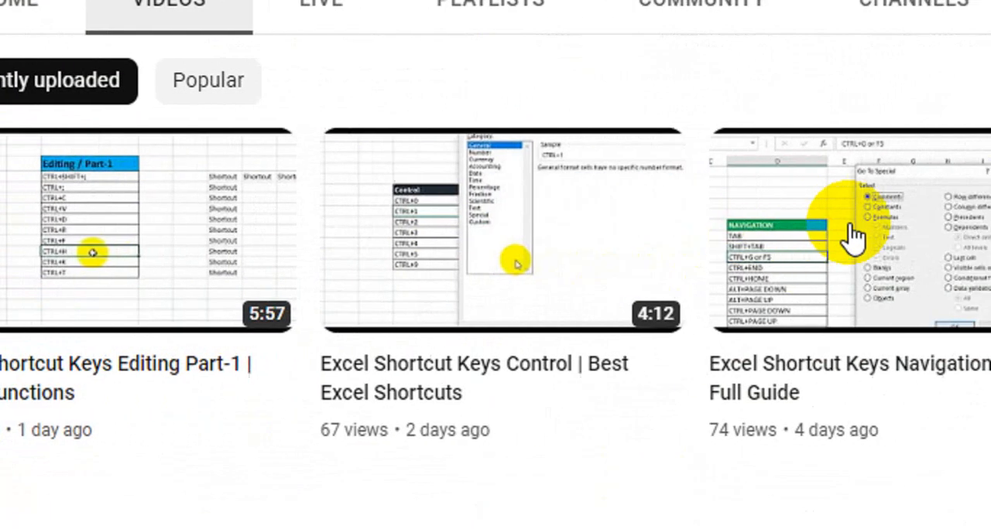
pyautogui.scroll(-2, 766, 232)
pyautogui.scroll(-2, 408, 294)
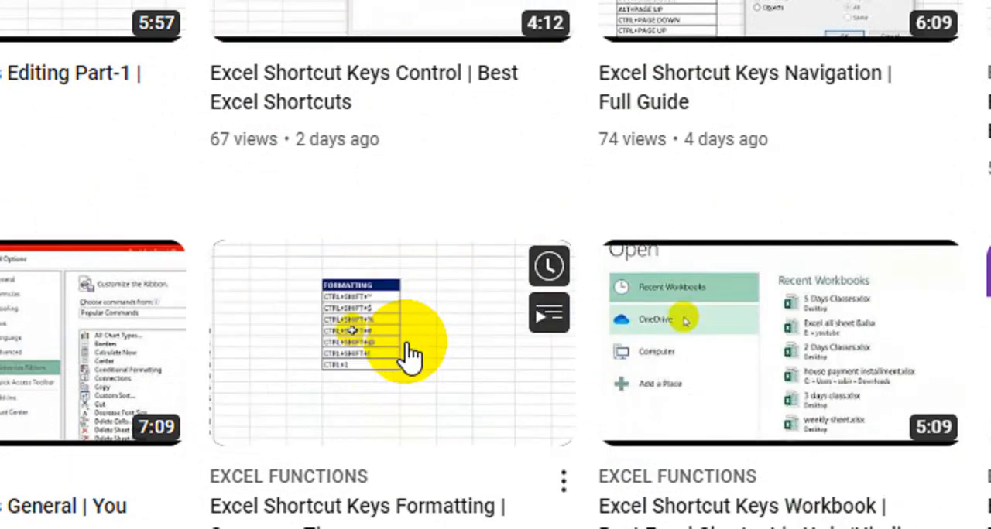
pyautogui.scroll(-2, 408, 355)
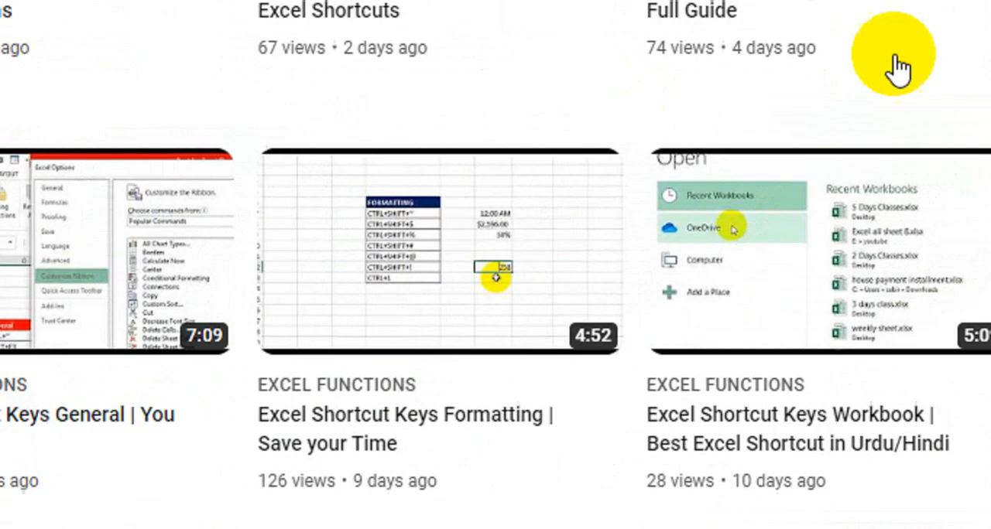